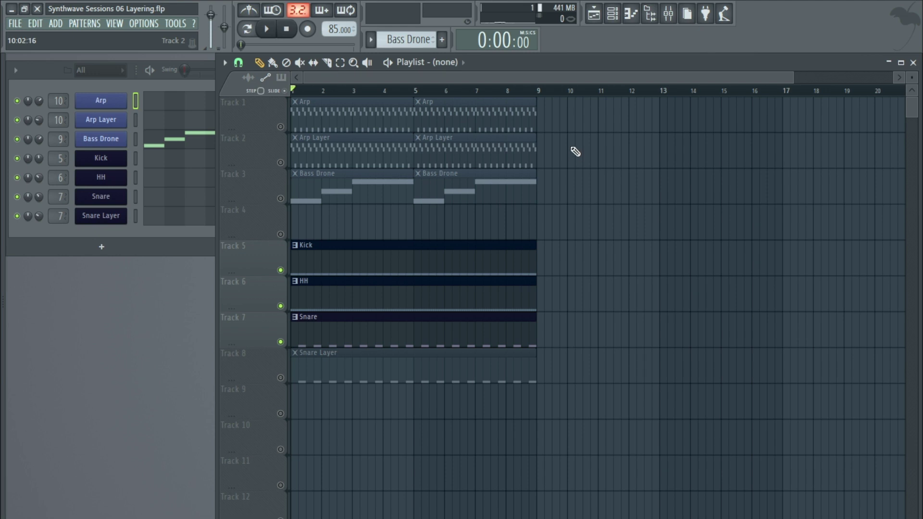
Step: Loop bars 1–9 and audition them, muting then unmuting the HH track
{"action": "scroll", "coordinate": [575, 152], "scroll_direction": "down", "scroll_amount": 2}
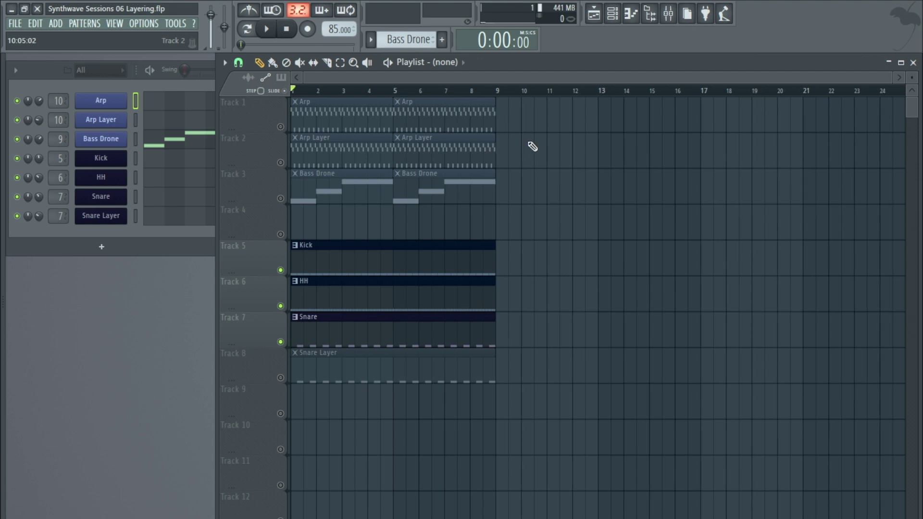
{"action": "left_click_drag", "start_coordinate": [301, 99], "coordinate": [497, 103]}
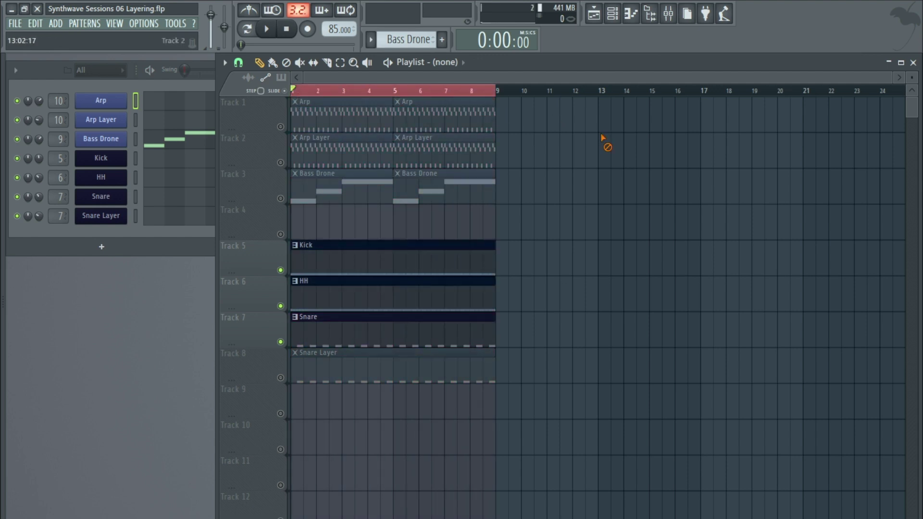
{"action": "left_click", "coordinate": [278, 31]}
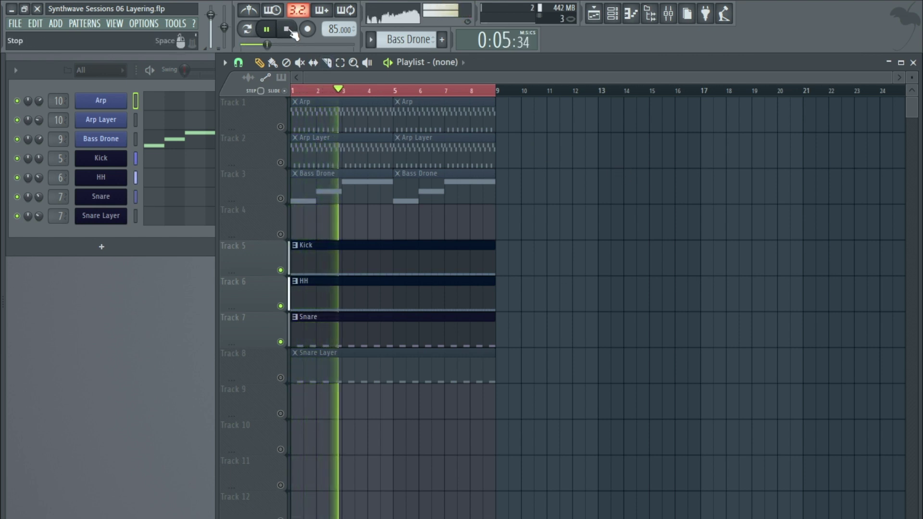
{"action": "left_click", "coordinate": [281, 307]}
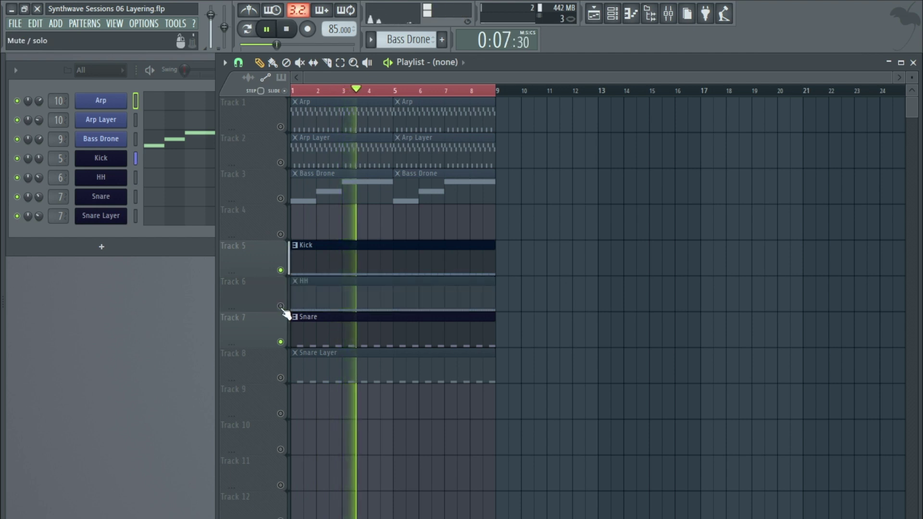
{"action": "left_click", "coordinate": [281, 307]}
{"action": "key", "text": "space"}
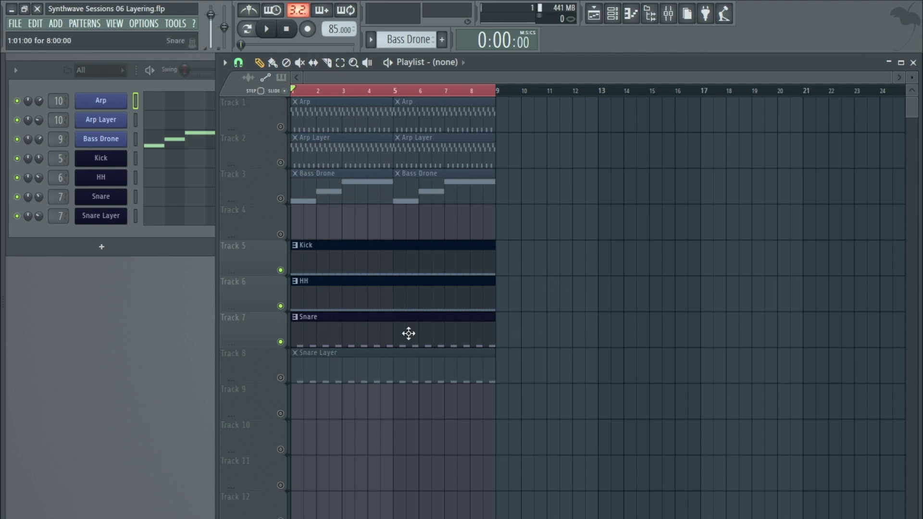
Step: Solo the Snare track, audition the Snare pattern, then select the Snare Layer pattern
{"action": "right_click", "coordinate": [281, 343]}
{"action": "key", "text": "space"}
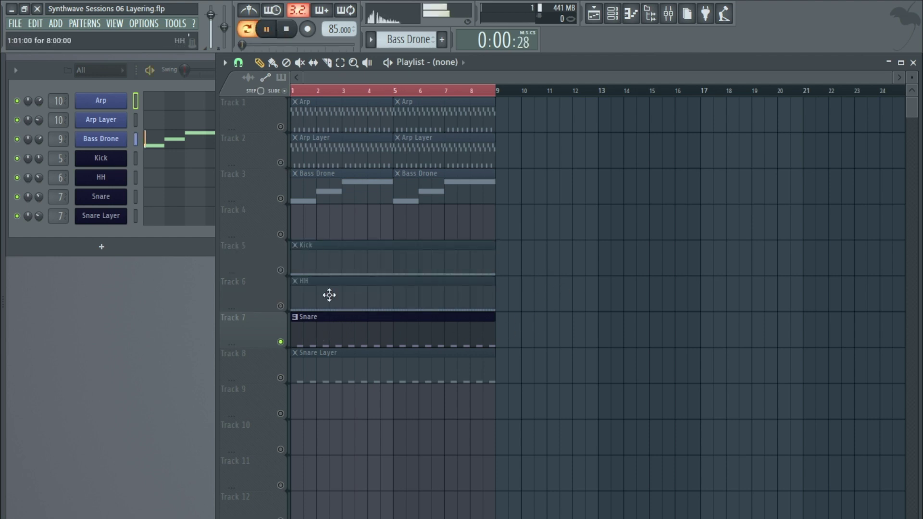
{"action": "left_click", "coordinate": [333, 332]}
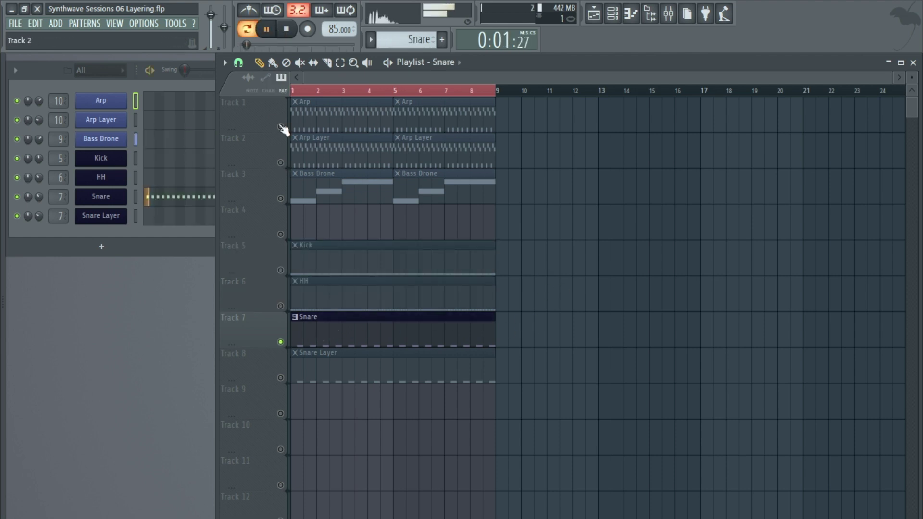
{"action": "left_click", "coordinate": [287, 29]}
{"action": "left_click", "coordinate": [276, 30]}
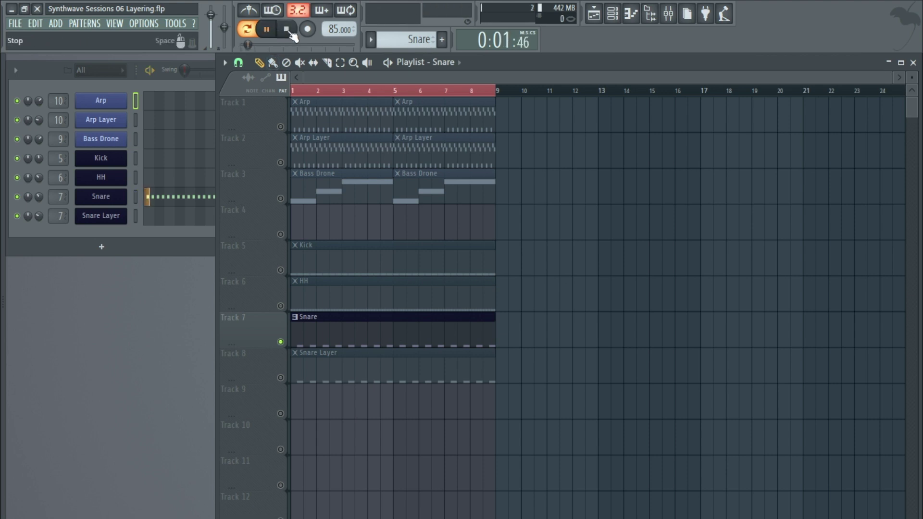
{"action": "left_click", "coordinate": [289, 31]}
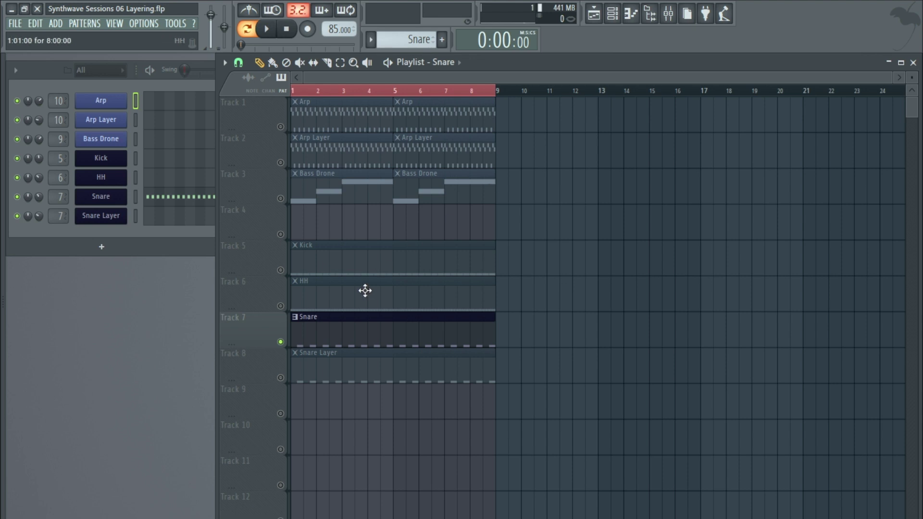
{"action": "left_click", "coordinate": [312, 367]}
Step: Unmute the Snare Layer track and audition its pattern twice
{"action": "left_click", "coordinate": [280, 377]}
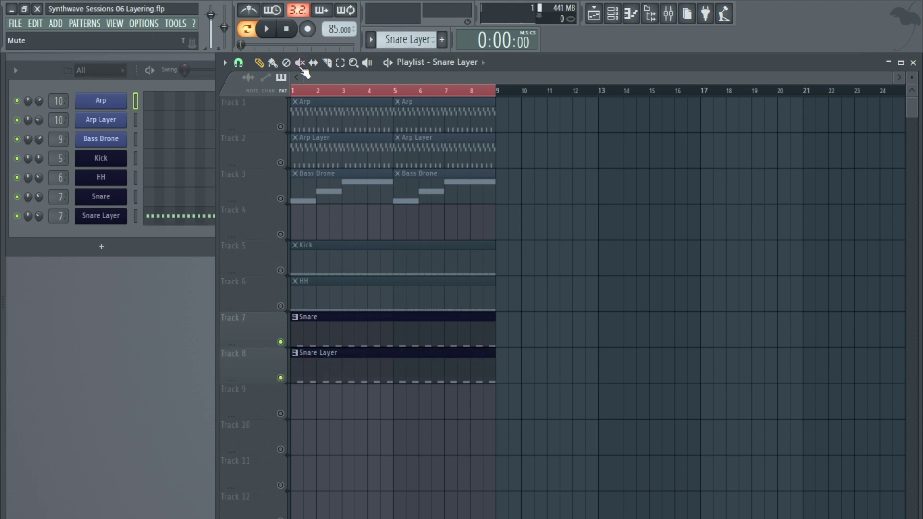
{"action": "left_click", "coordinate": [269, 30]}
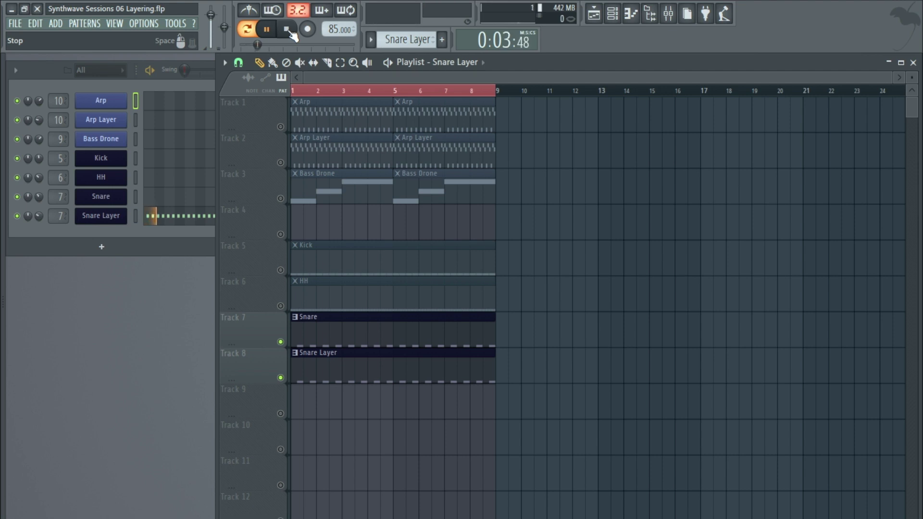
{"action": "left_click", "coordinate": [288, 31]}
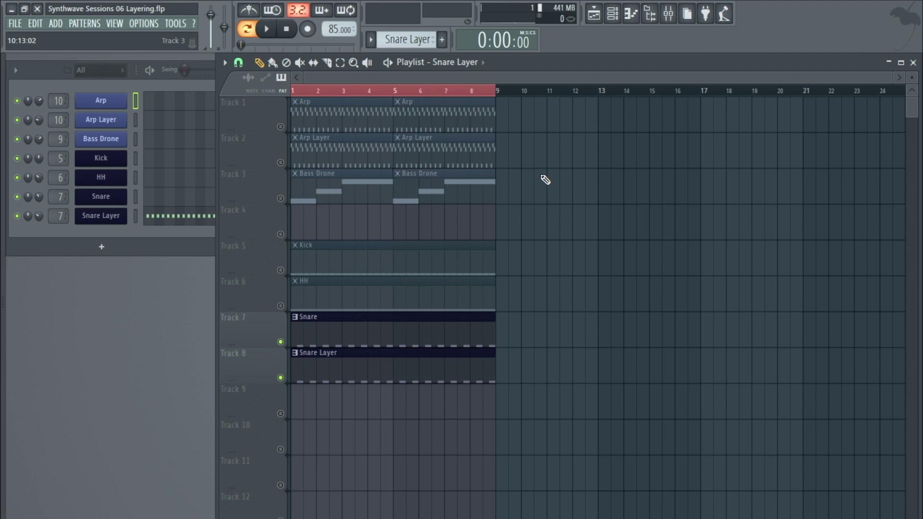
{"action": "left_click", "coordinate": [266, 30]}
{"action": "left_click", "coordinate": [291, 29]}
Step: Switch to Song mode, unmute Kick and HH, and play all four drum tracks
{"action": "left_click", "coordinate": [246, 29]}
{"action": "left_click", "coordinate": [267, 30]}
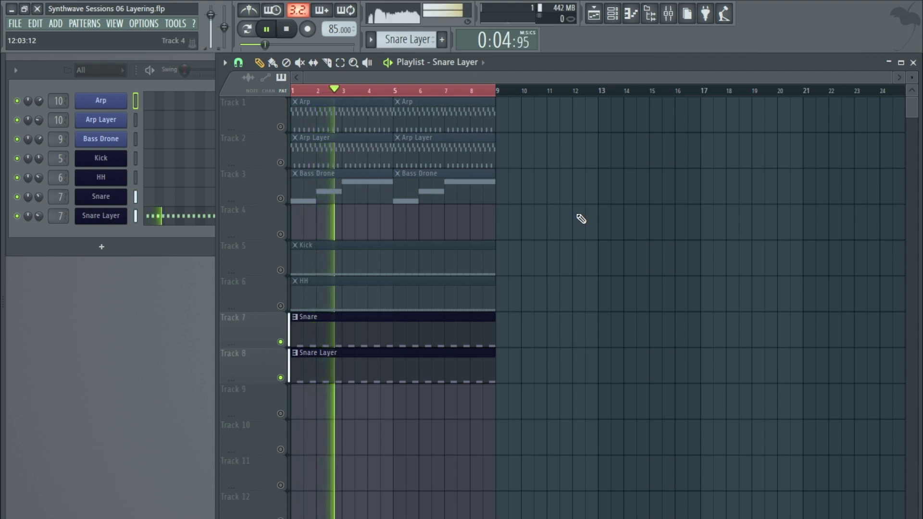
{"action": "key", "text": "space"}
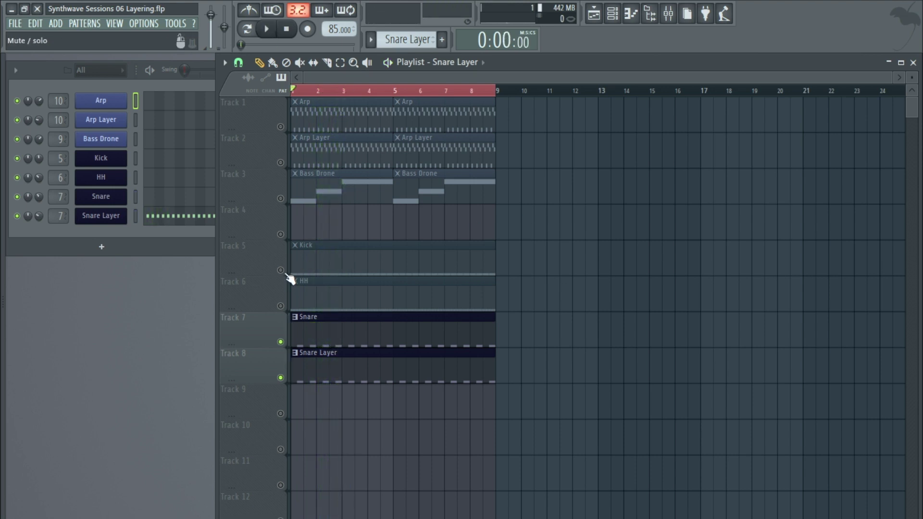
{"action": "left_click", "coordinate": [281, 270]}
{"action": "left_click", "coordinate": [281, 306]}
{"action": "key", "text": "space"}
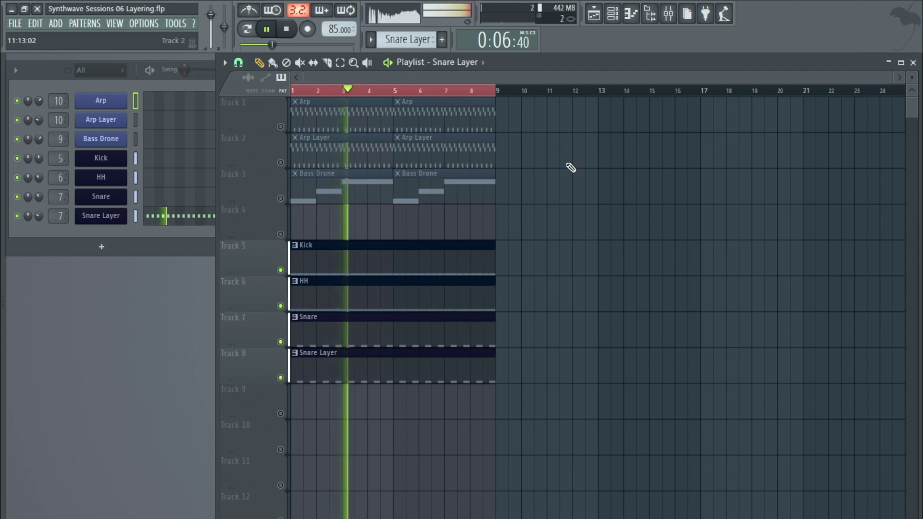
{"action": "key", "text": "space"}
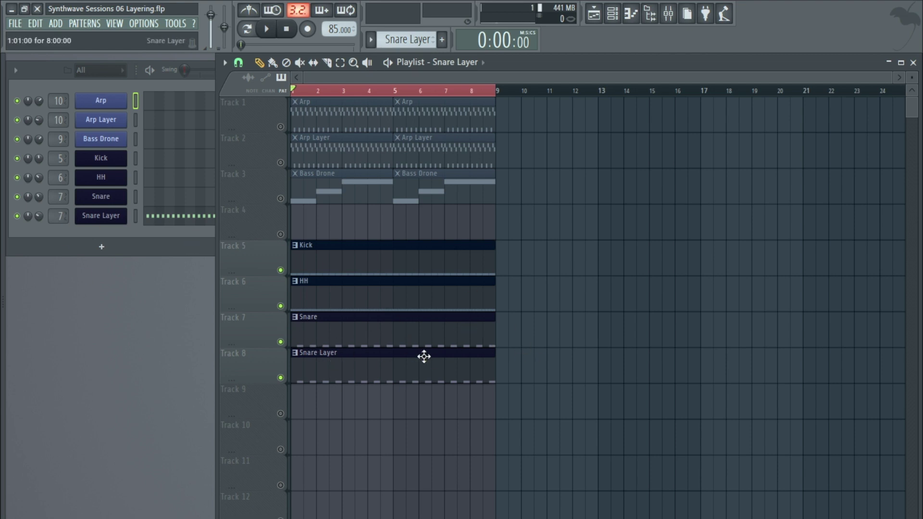
Step: Clone the Snare Layer channel into Snare Layer #2 and nudge the pan to 1% left
{"action": "left_click", "coordinate": [111, 217]}
{"action": "right_click", "coordinate": [111, 218]}
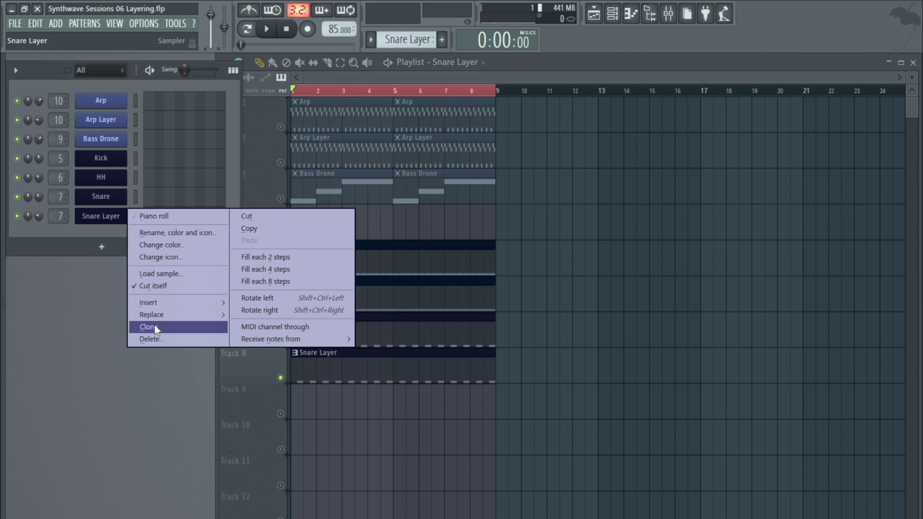
{"action": "left_click", "coordinate": [155, 325]}
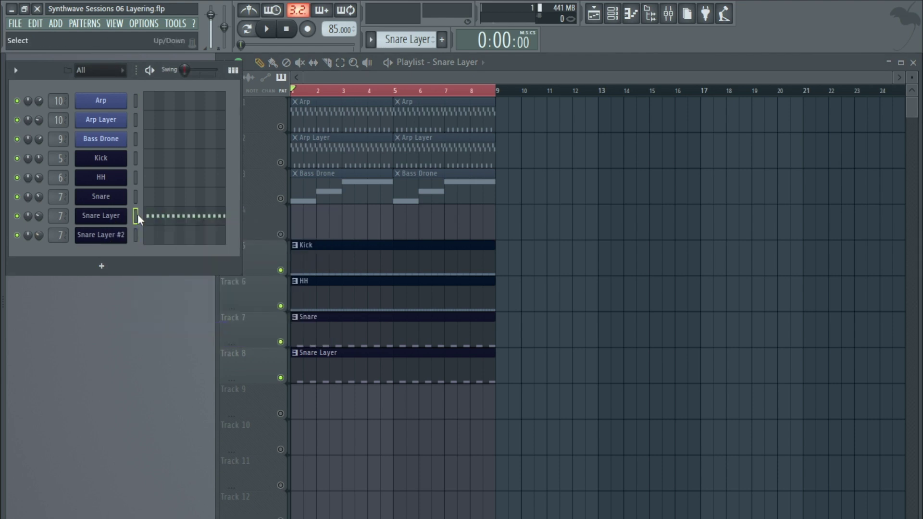
{"action": "left_click", "coordinate": [136, 235]}
{"action": "left_click_drag", "start_coordinate": [27, 215], "coordinate": [30, 220]}
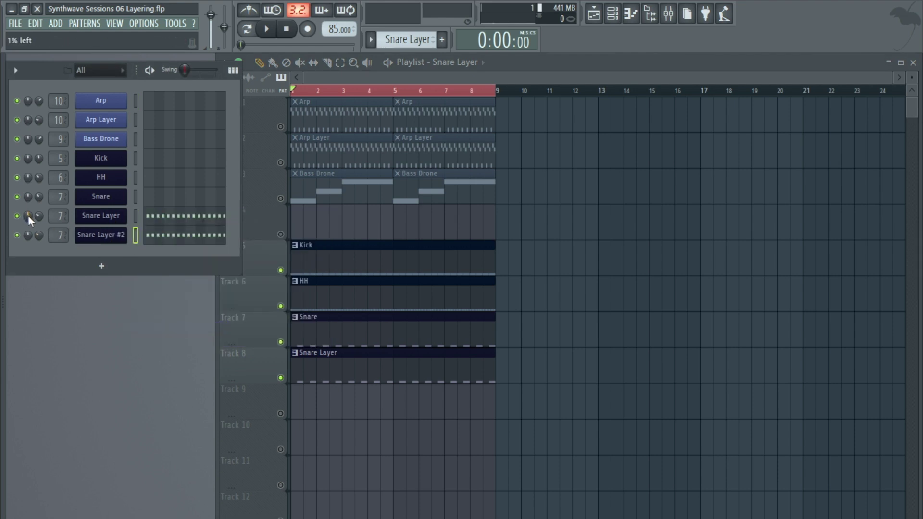
Step: In Snare Layer #2's piano roll, shift the C5 note slightly earlier and audition it
{"action": "right_click", "coordinate": [123, 235]}
{"action": "left_click", "coordinate": [155, 235]}
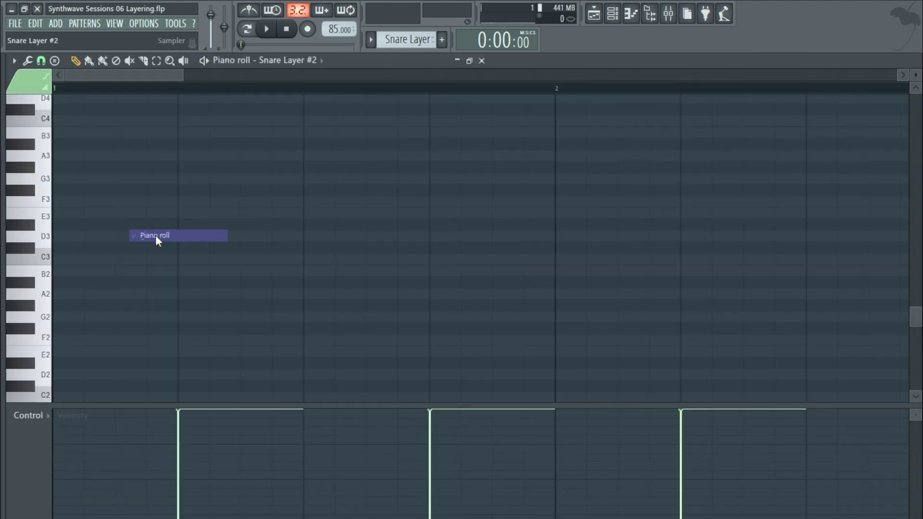
{"action": "scroll", "coordinate": [441, 186], "scroll_direction": "down", "scroll_amount": 3}
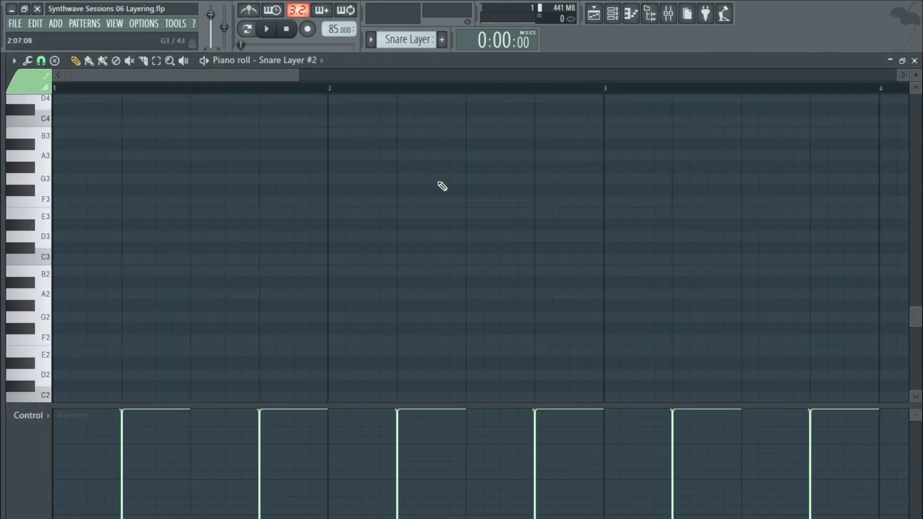
{"action": "scroll", "coordinate": [233, 200], "scroll_direction": "up", "scroll_amount": 5}
{"action": "scroll", "coordinate": [233, 232], "scroll_direction": "up", "scroll_amount": 5}
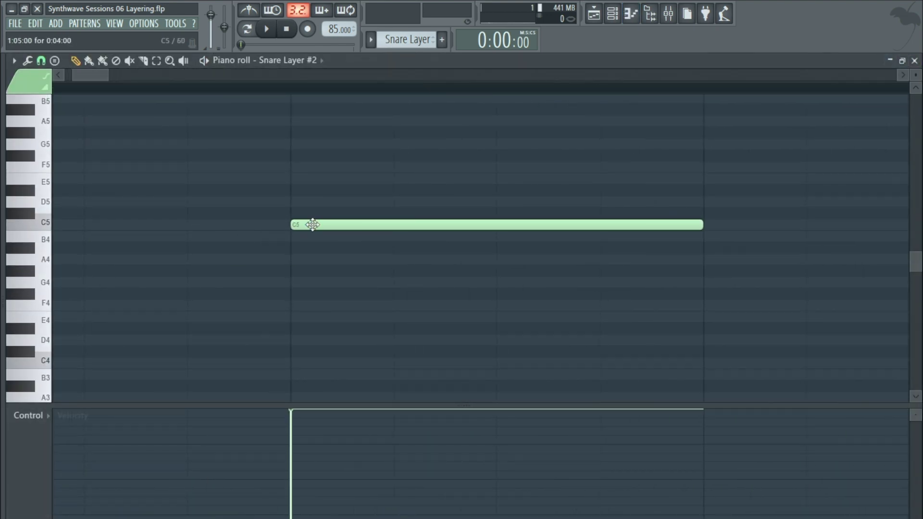
{"action": "left_click_drag", "start_coordinate": [305, 223], "coordinate": [308, 221]}
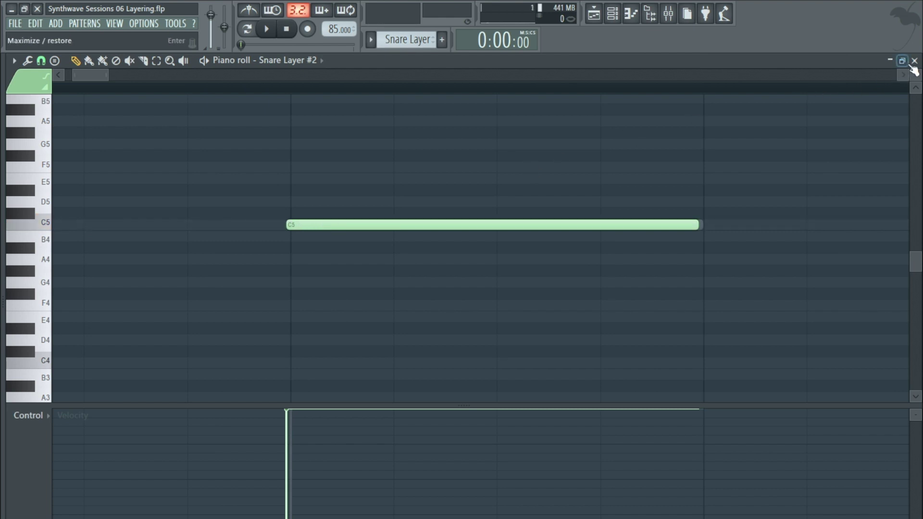
{"action": "key", "text": "space"}
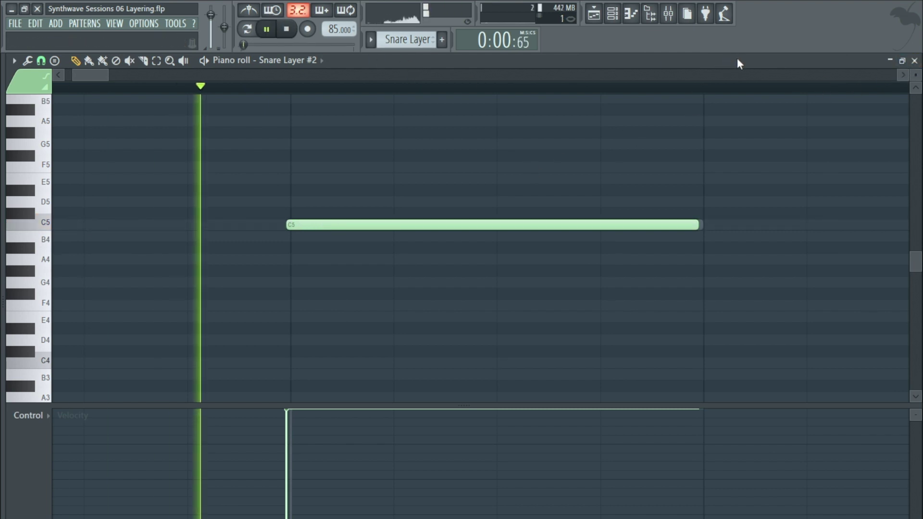
{"action": "key", "text": "F7"}
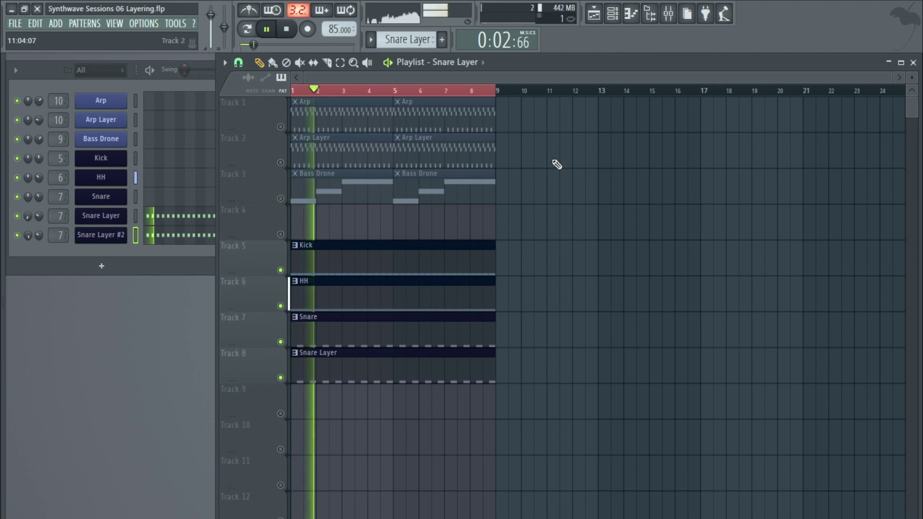
Step: In the Snare Layer pattern, select all notes and move the C5 note slightly earlier
{"action": "double_click", "coordinate": [408, 367]}
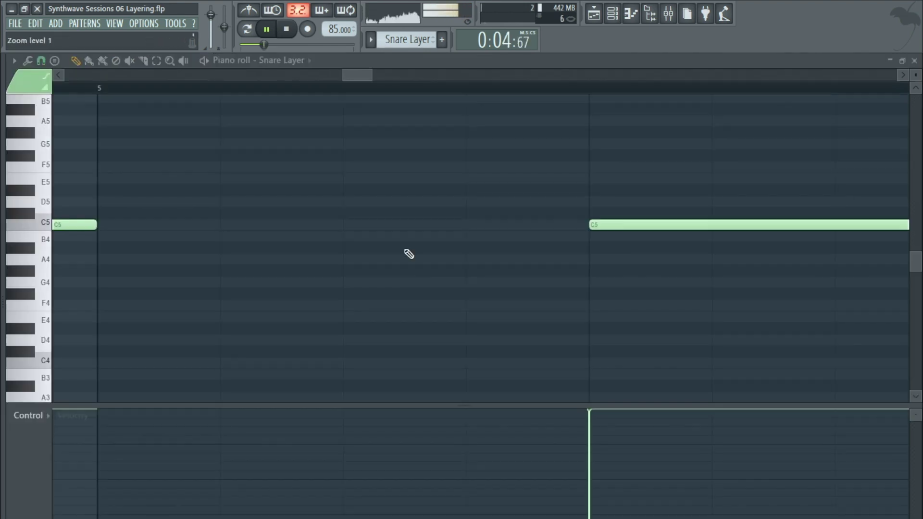
{"action": "key", "text": "ctrl+a"}
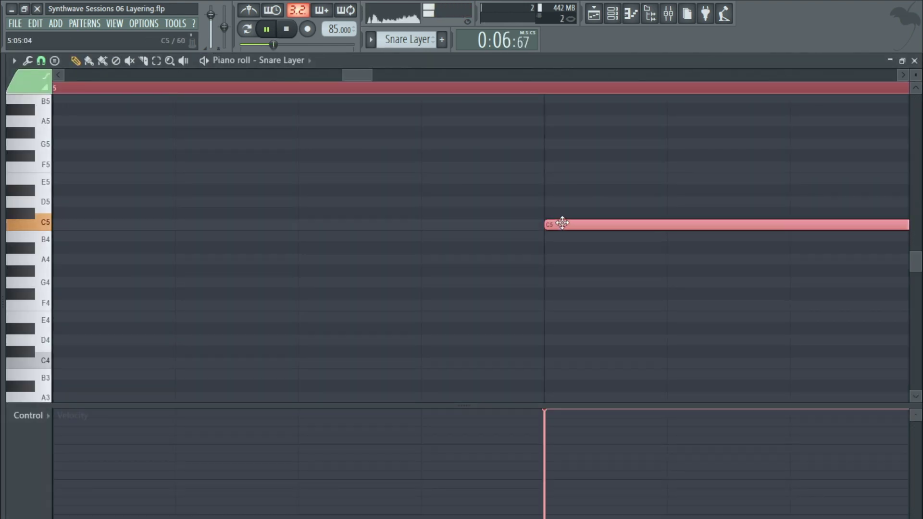
{"action": "left_click_drag", "start_coordinate": [563, 223], "coordinate": [556, 223]}
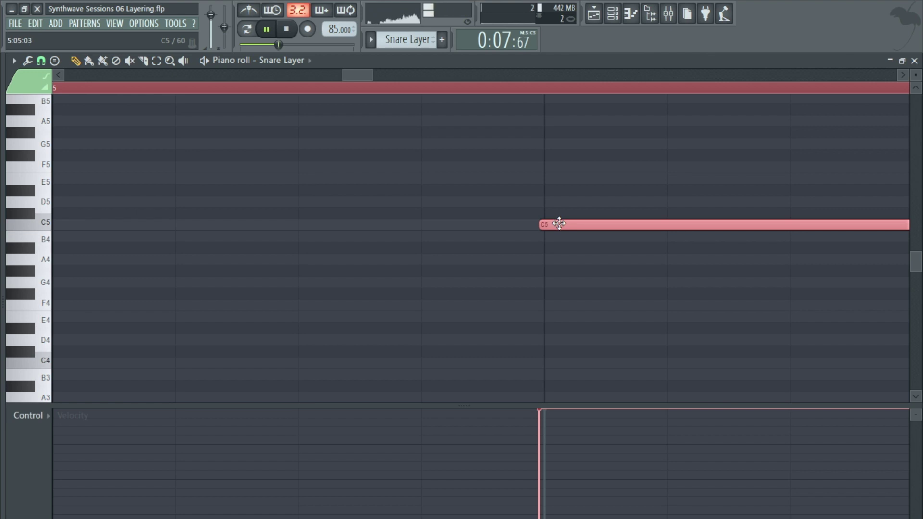
{"action": "left_click", "coordinate": [915, 61]}
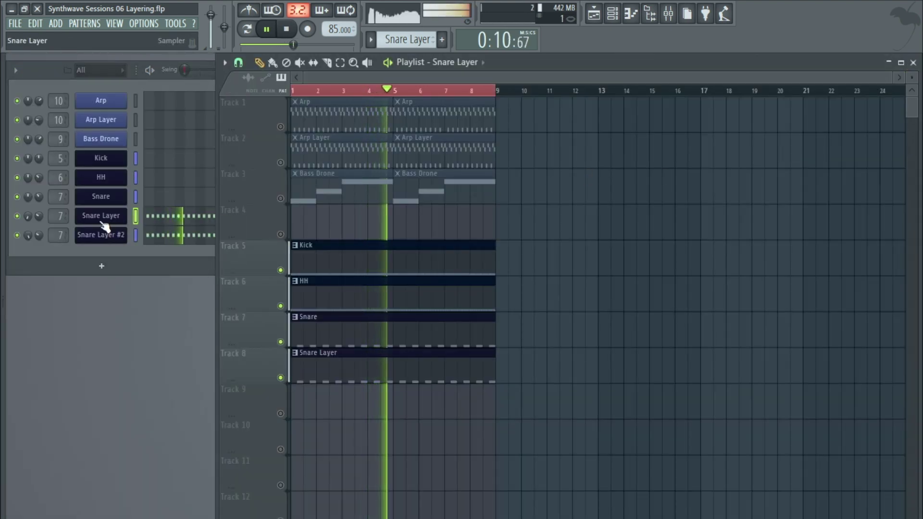
{"action": "key", "text": "space"}
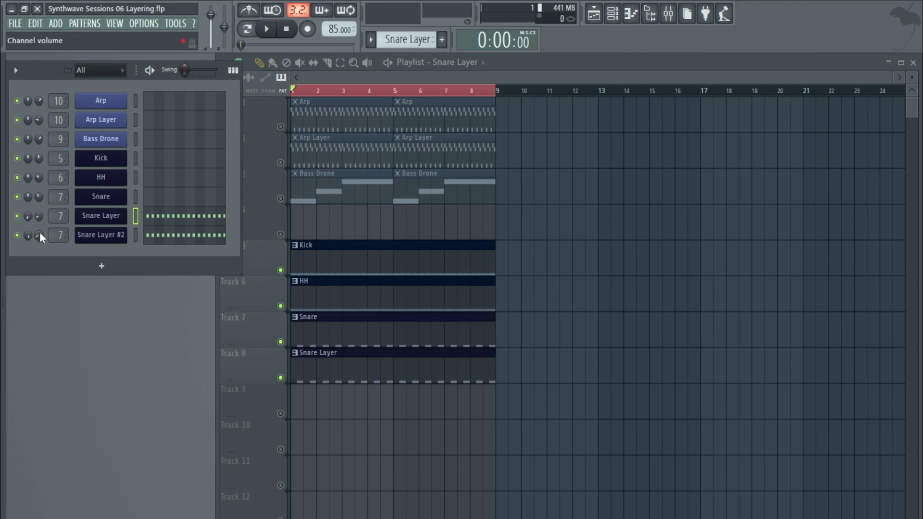
{"action": "left_click", "coordinate": [267, 29]}
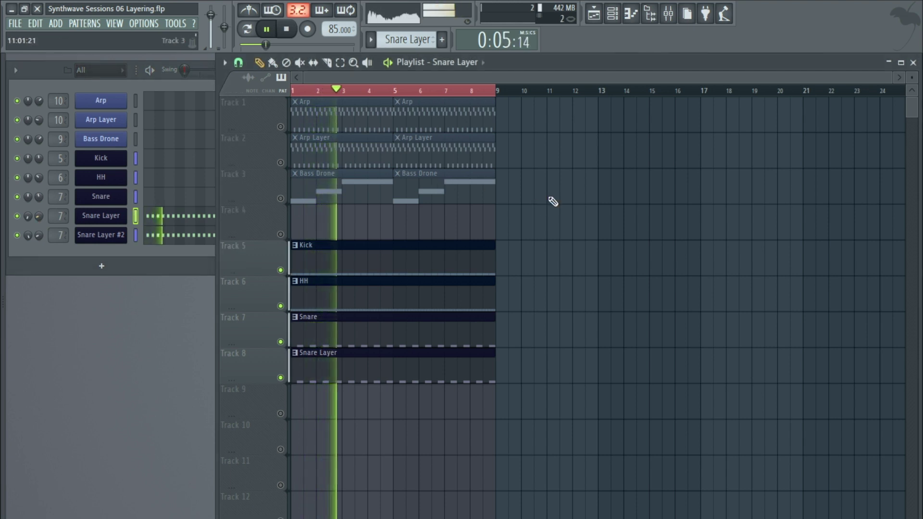
{"action": "key", "text": "space"}
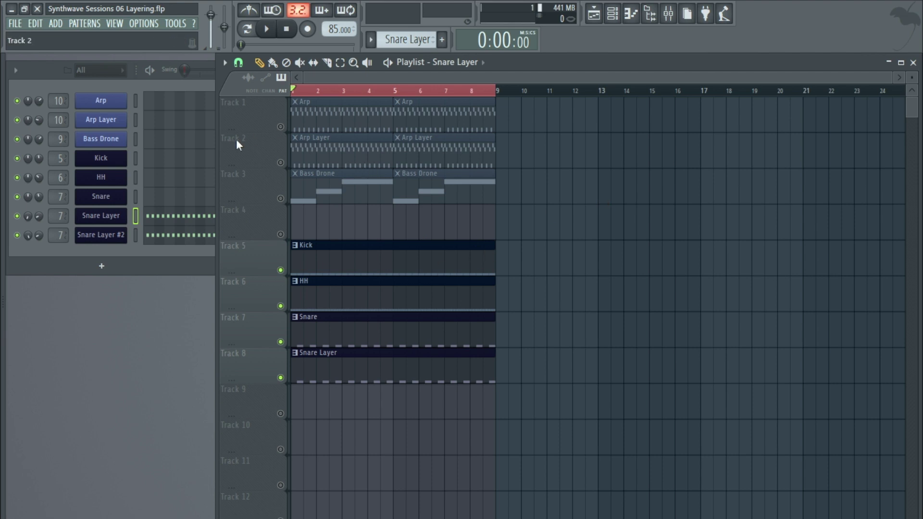
Step: Solo Track 1 with the Arp pattern and play the song
{"action": "right_click", "coordinate": [283, 127]}
{"action": "left_click", "coordinate": [313, 108]}
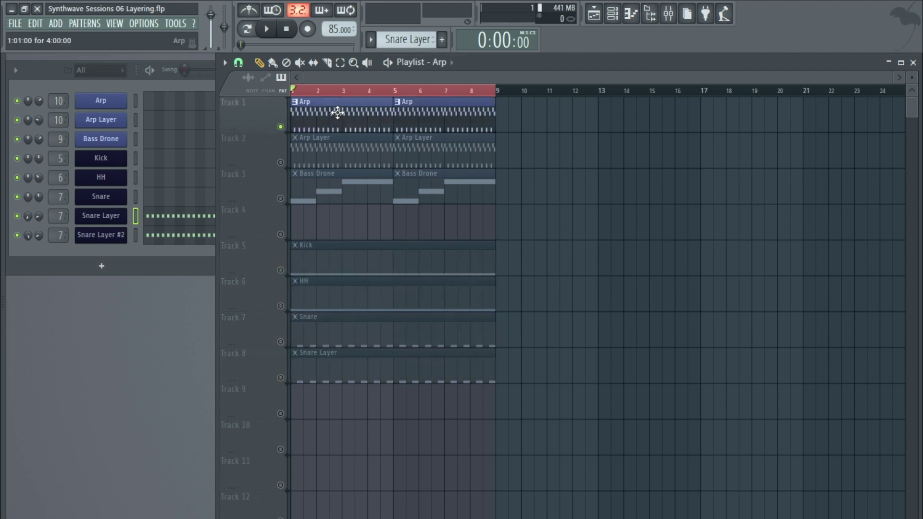
{"action": "left_click", "coordinate": [268, 30]}
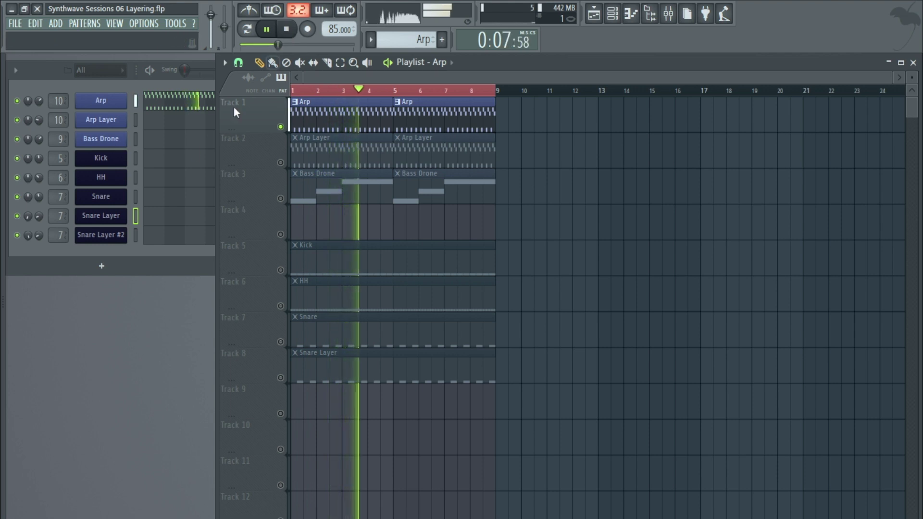
Step: Delete the Snare Layer #2 channel from the Channel rack and stop playback
{"action": "right_click", "coordinate": [103, 236]}
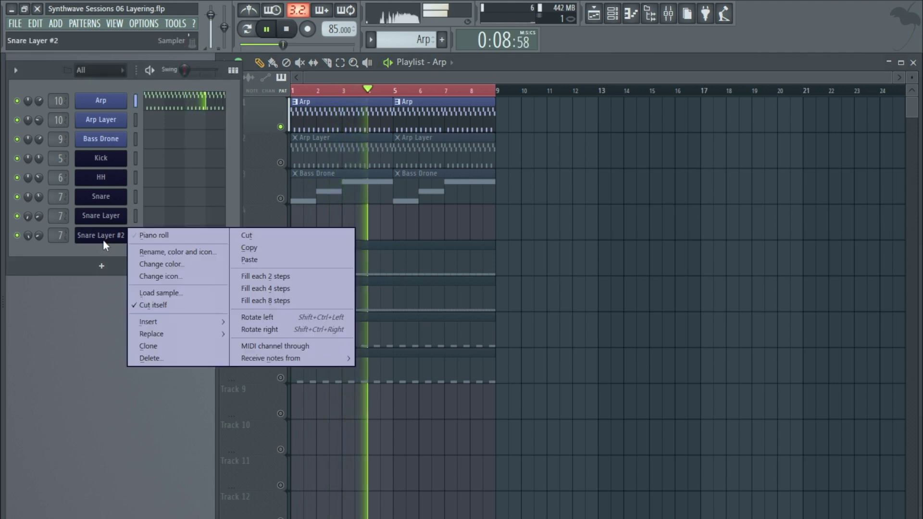
{"action": "left_click", "coordinate": [163, 358]}
{"action": "left_click", "coordinate": [526, 317]}
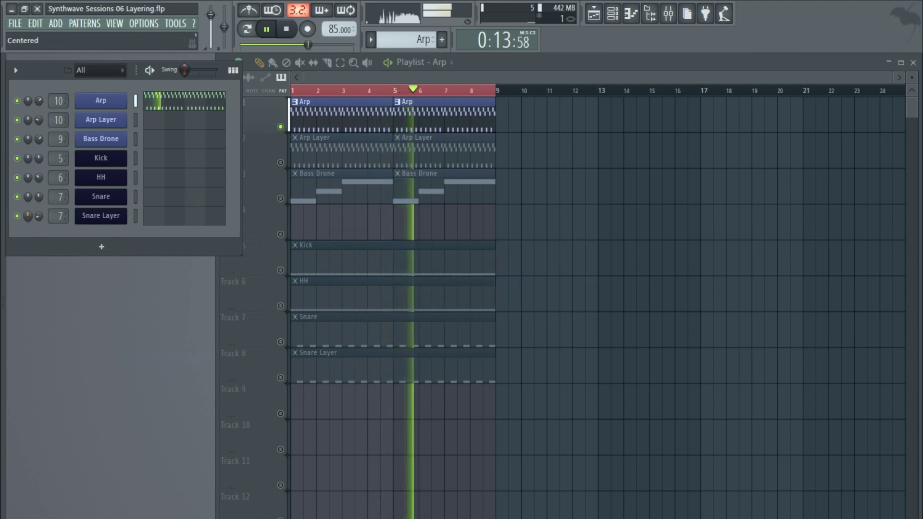
{"action": "left_click", "coordinate": [287, 28]}
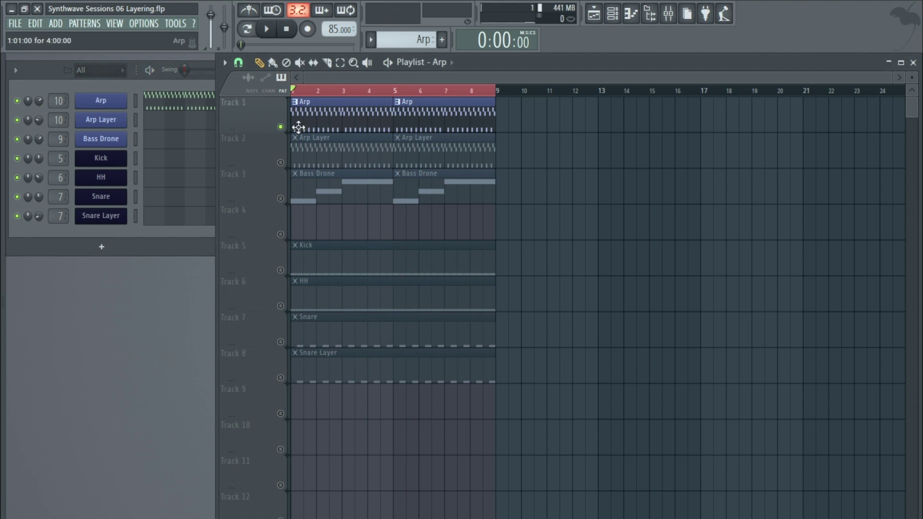
Step: Solo Track 2 to hear Arp Layer, then add Track 1's Arp alongside it
{"action": "left_click", "coordinate": [283, 167]}
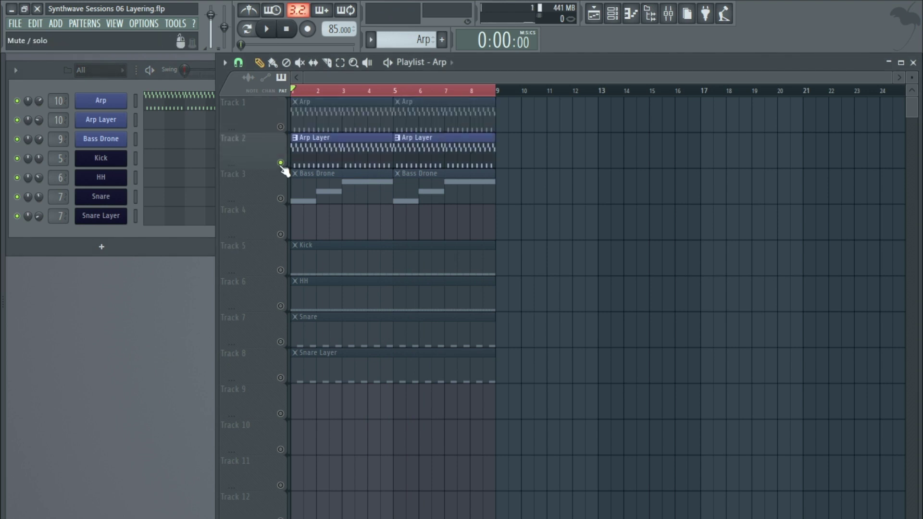
{"action": "left_click", "coordinate": [267, 29]}
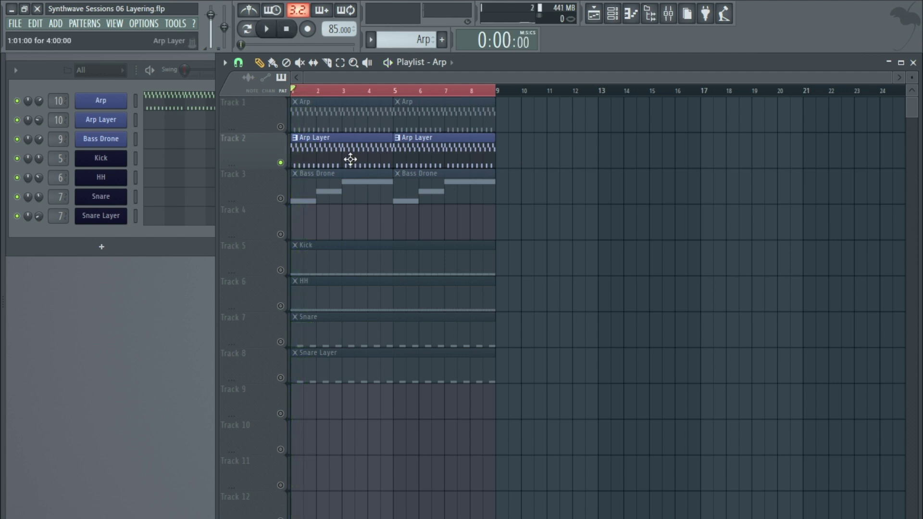
{"action": "left_click", "coordinate": [281, 127]}
{"action": "key", "text": "space"}
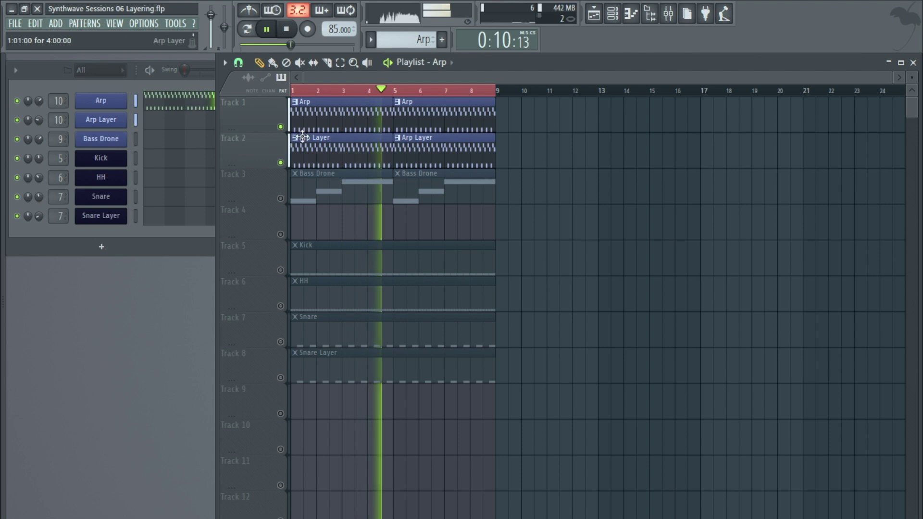
Step: Unsolo all tracks, then mute the Kick, HH, Snare and Snare Layer tracks
{"action": "right_click", "coordinate": [281, 126]}
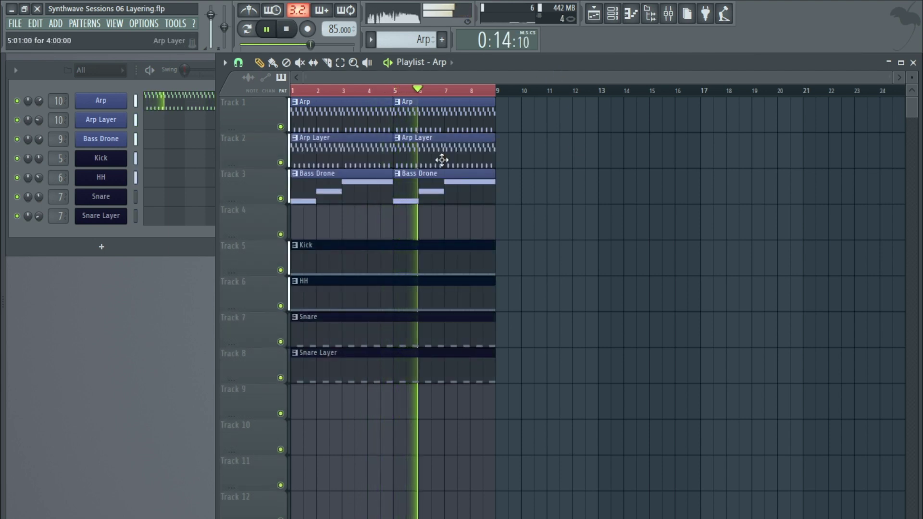
{"action": "left_click", "coordinate": [280, 269]}
{"action": "left_click", "coordinate": [281, 306]}
{"action": "left_click", "coordinate": [280, 341]}
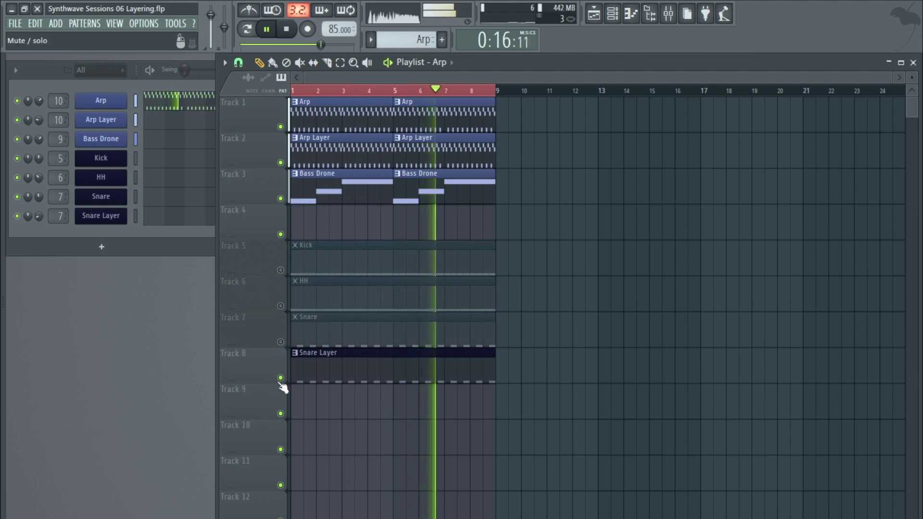
{"action": "left_click", "coordinate": [280, 377]}
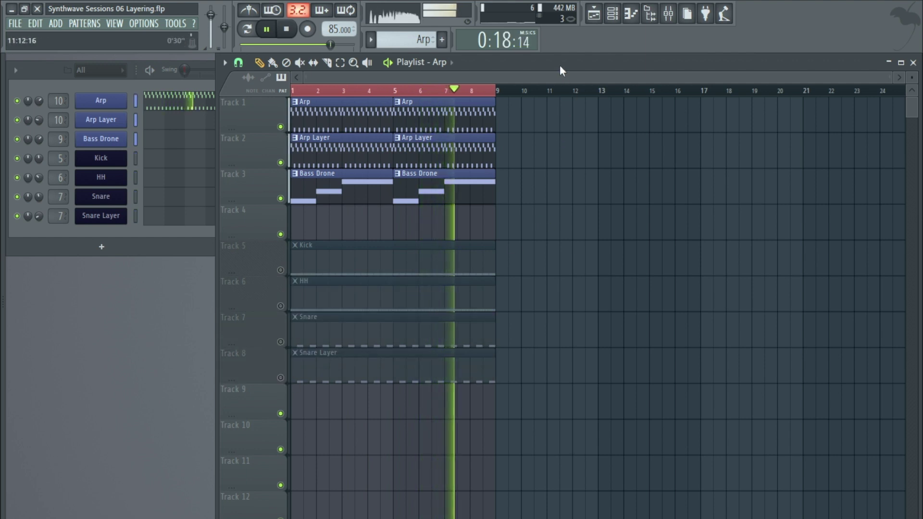
{"action": "key", "text": "space"}
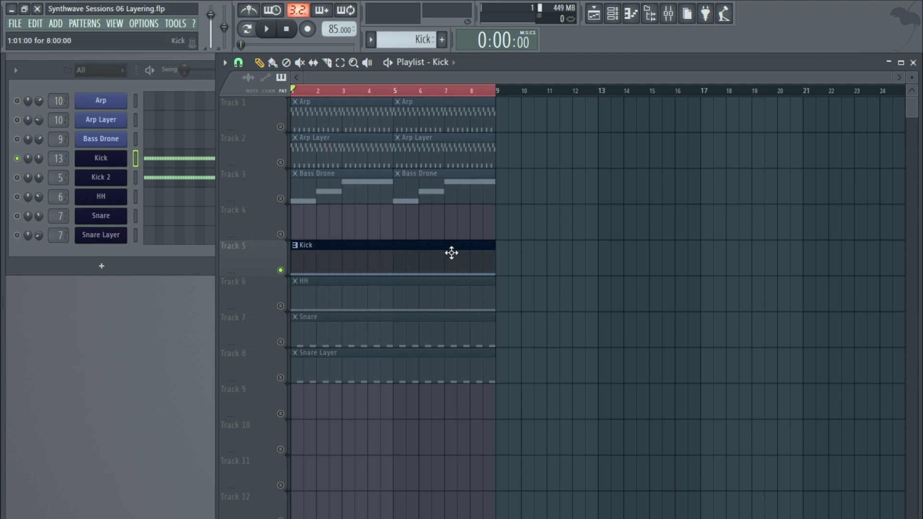
Step: Toggle solo from Kick's mute options so all channels are active, and play
{"action": "right_click", "coordinate": [16, 177]}
{"action": "left_click", "coordinate": [15, 158]}
{"action": "right_click", "coordinate": [17, 159]}
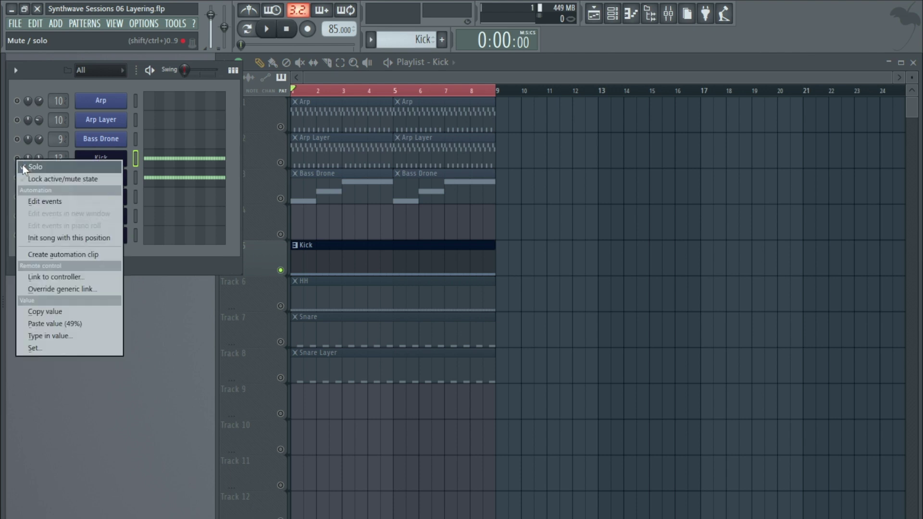
{"action": "left_click", "coordinate": [36, 163]}
{"action": "left_click", "coordinate": [267, 30]}
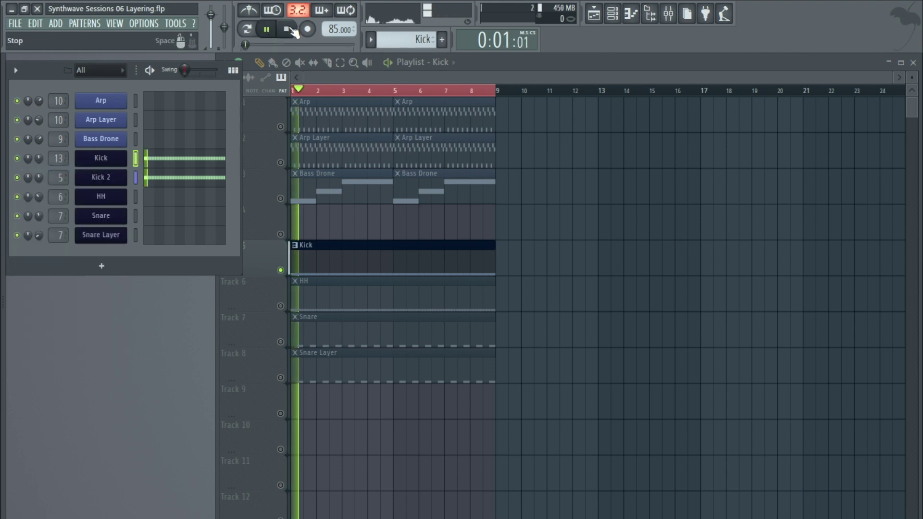
Step: Solo Kick 2 and audition it with its sampler settings open, then close them
{"action": "right_click", "coordinate": [18, 182]}
{"action": "left_click", "coordinate": [28, 182]}
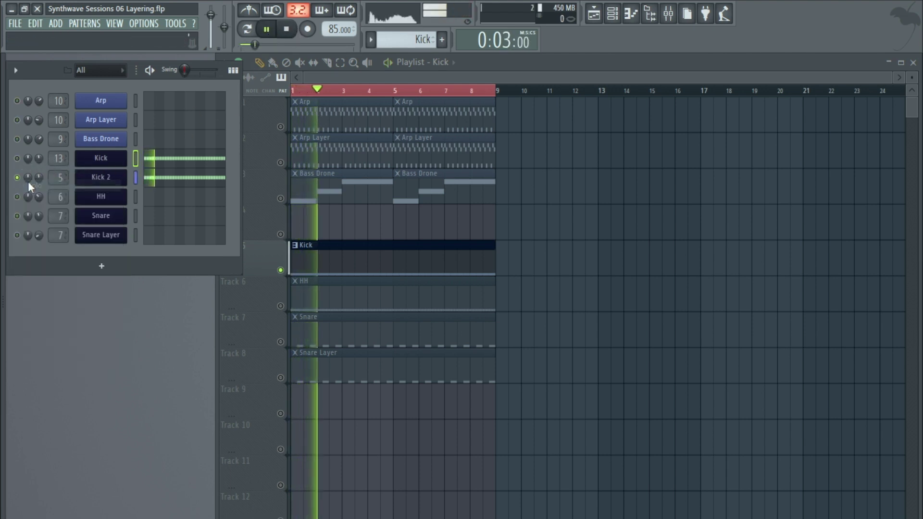
{"action": "left_click", "coordinate": [102, 177]}
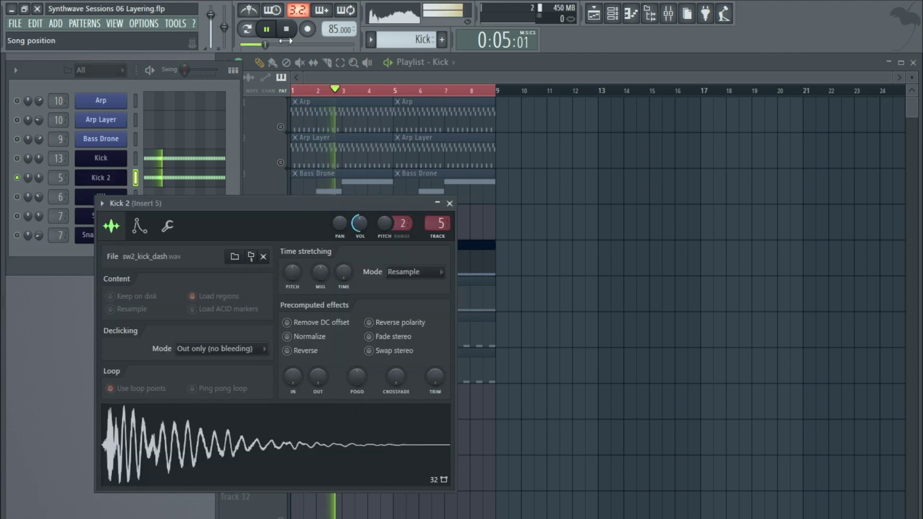
{"action": "key", "text": "space"}
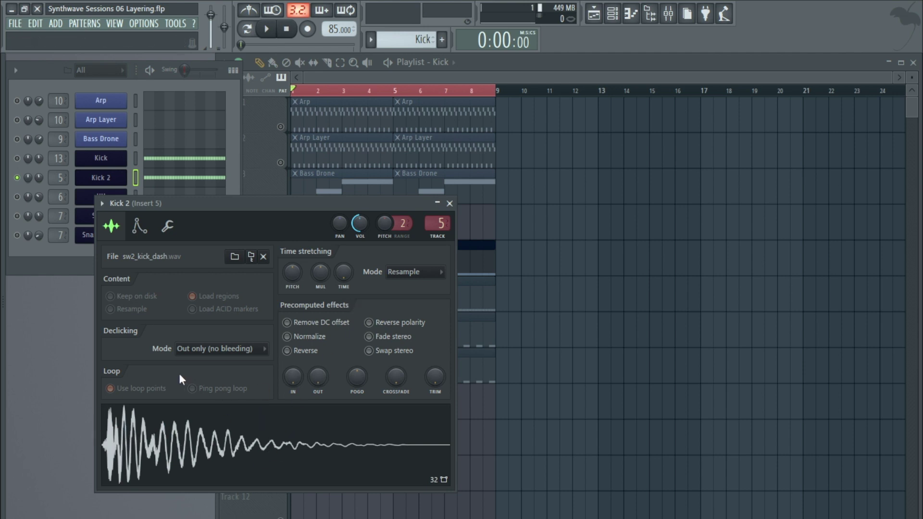
{"action": "left_click", "coordinate": [450, 204]}
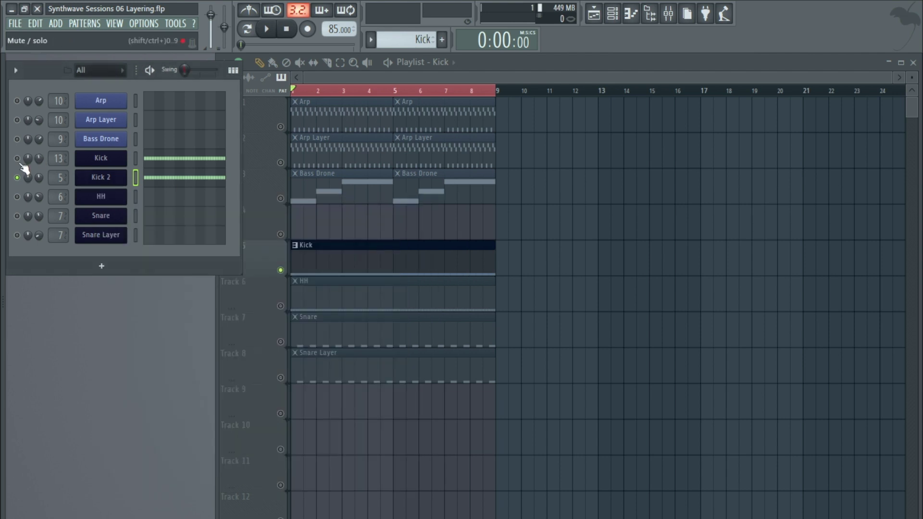
Step: Solo the Kick channel, audition it in its settings window, then close it
{"action": "right_click", "coordinate": [17, 159]}
{"action": "left_click", "coordinate": [101, 158]}
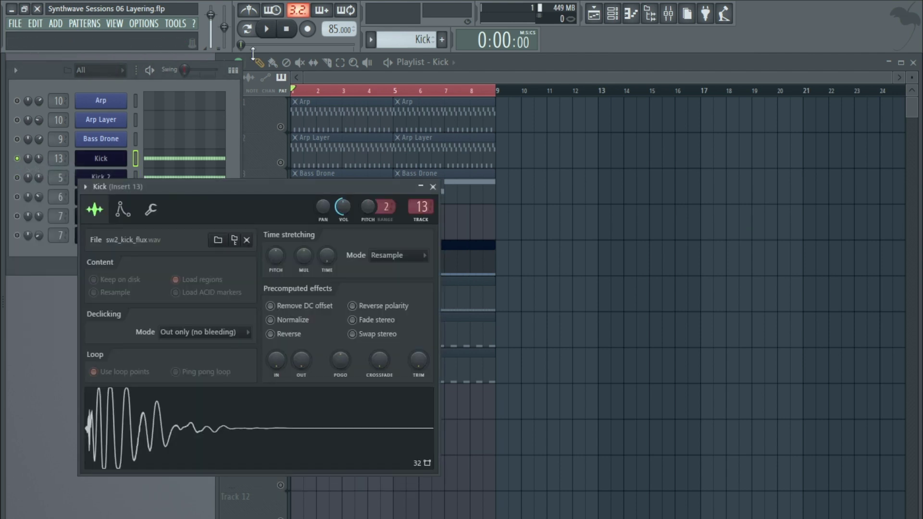
{"action": "left_click", "coordinate": [266, 30]}
{"action": "left_click", "coordinate": [287, 29]}
{"action": "left_click", "coordinate": [432, 186]}
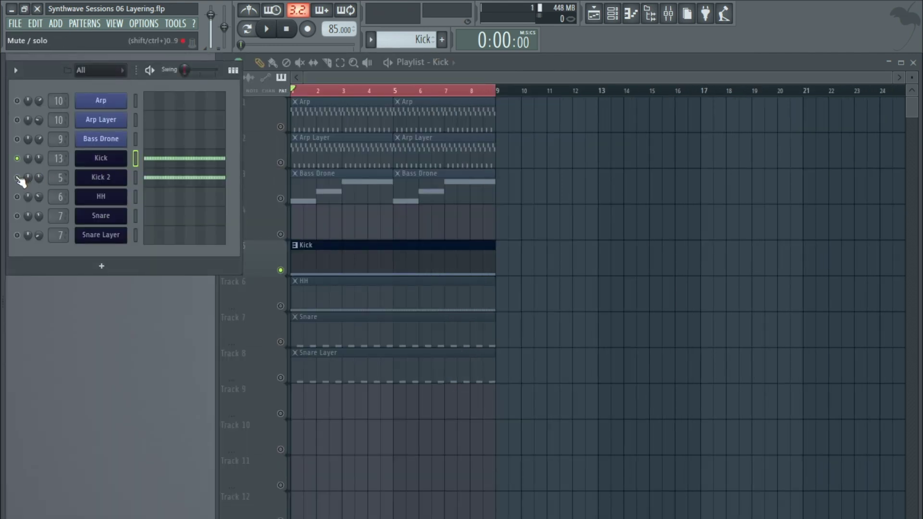
Step: Play the song from the playlist to hear both kicks together
{"action": "left_click", "coordinate": [309, 261]}
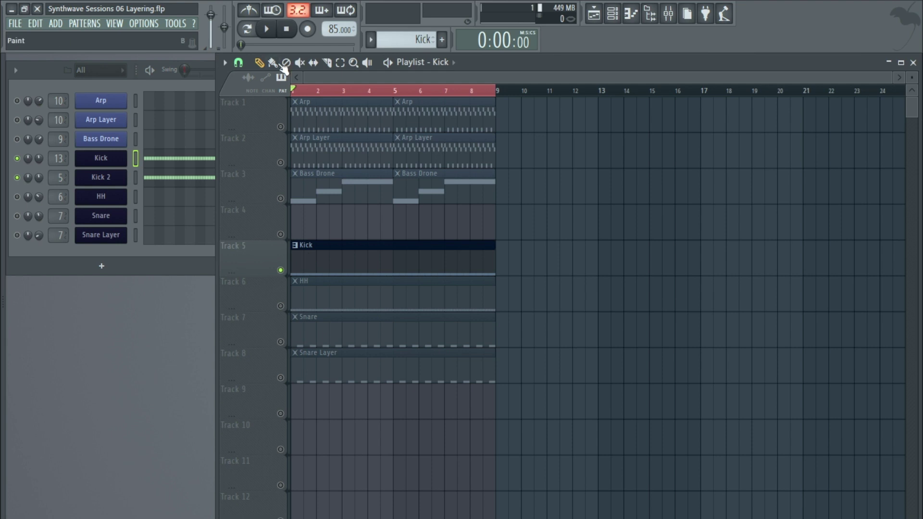
{"action": "left_click", "coordinate": [274, 30]}
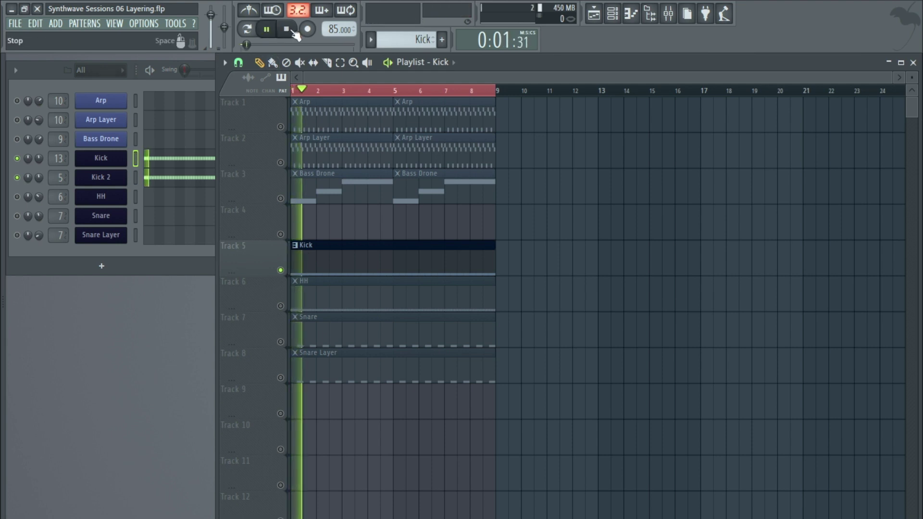
{"action": "key", "text": "space"}
Step: Load FabFilter Pro-Q 2 into Insert 5's first slot and add a raised low cut
{"action": "double_click", "coordinate": [54, 179]}
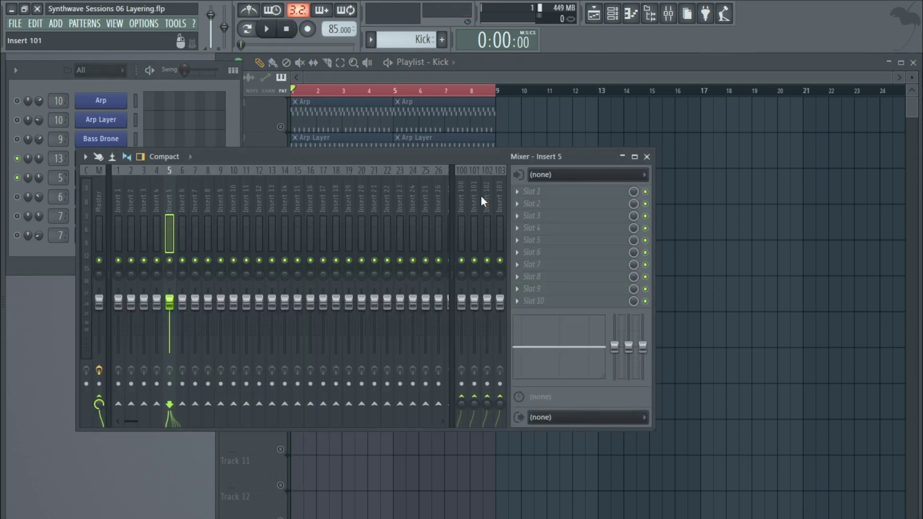
{"action": "left_click", "coordinate": [586, 180]}
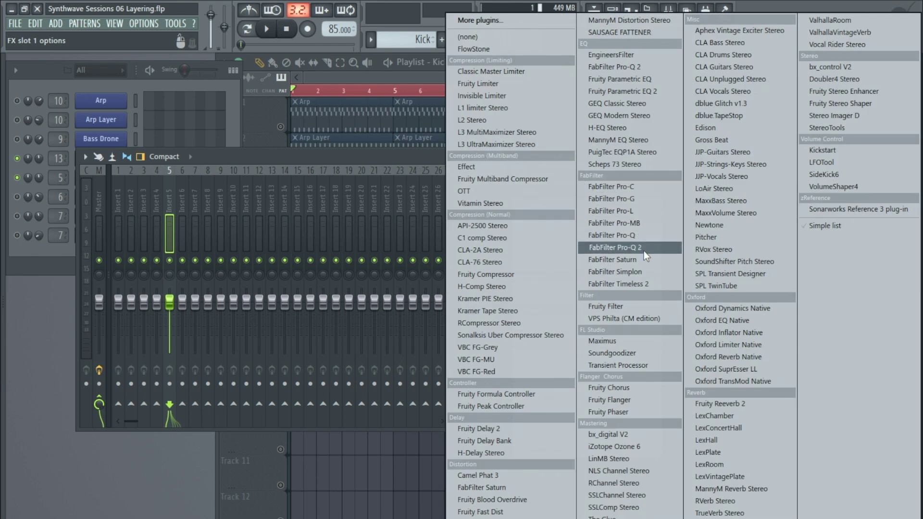
{"action": "left_click", "coordinate": [619, 185]}
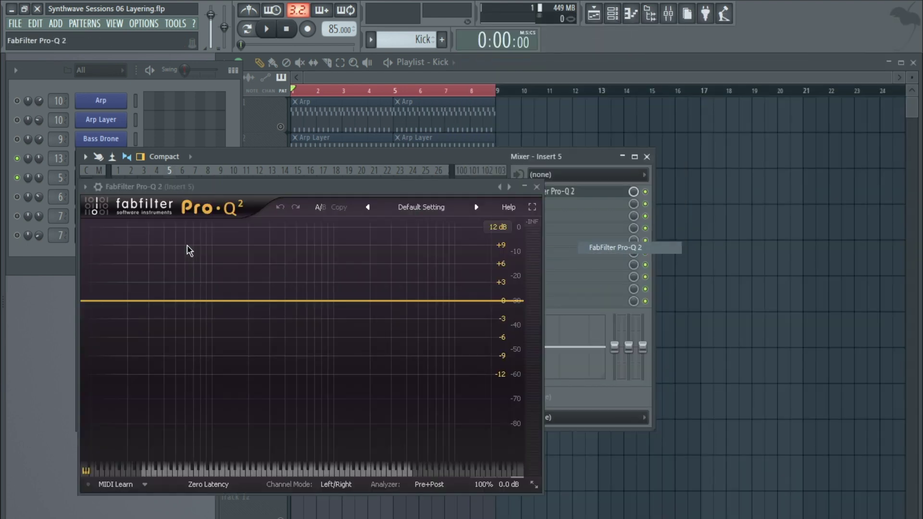
{"action": "left_click", "coordinate": [110, 301]}
{"action": "left_click_drag", "start_coordinate": [110, 302], "coordinate": [240, 303]}
Step: Audition the EQ, set the low cut slope to 24 dB/oct, and open Kick's Insert 13
{"action": "key", "text": "F9"}
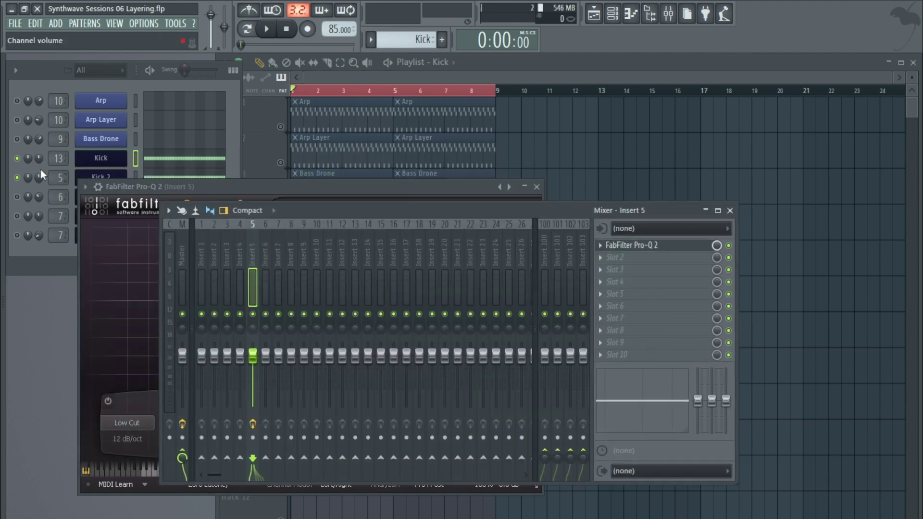
{"action": "left_click_drag", "start_coordinate": [357, 210], "coordinate": [282, 163]}
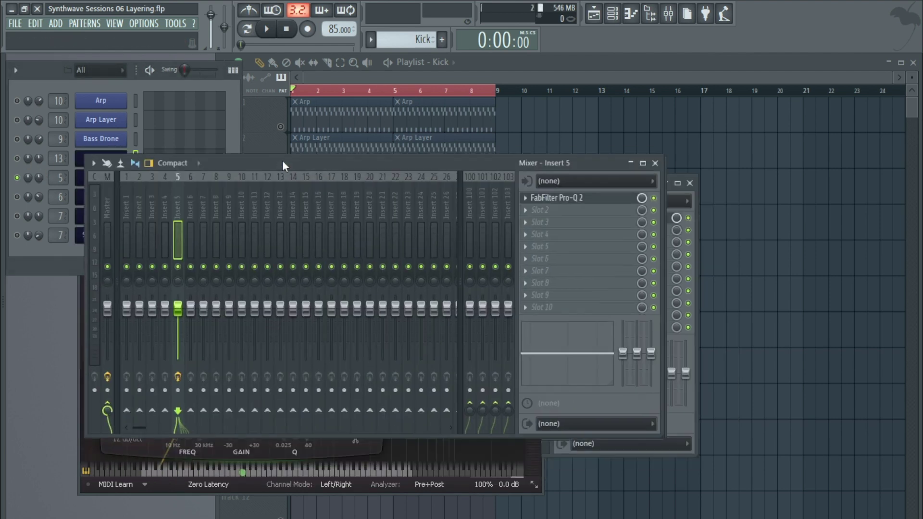
{"action": "left_click", "coordinate": [266, 28]}
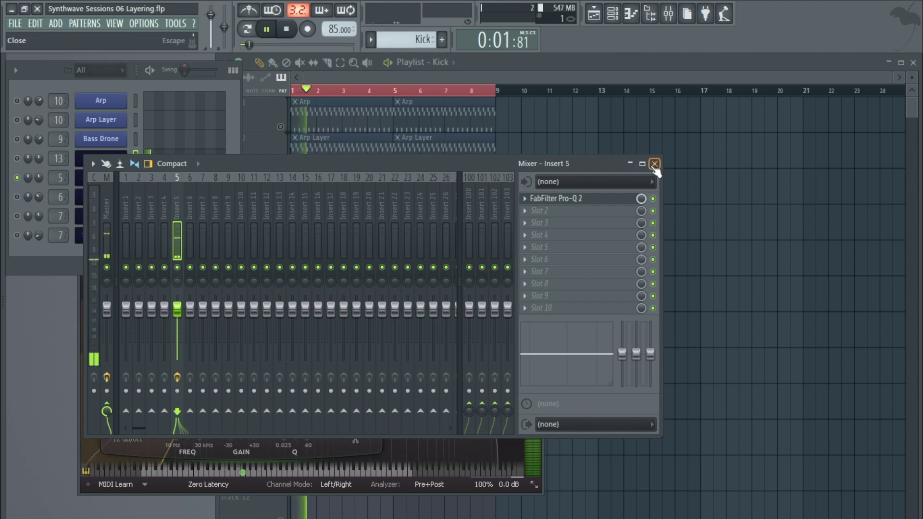
{"action": "key", "text": "F9"}
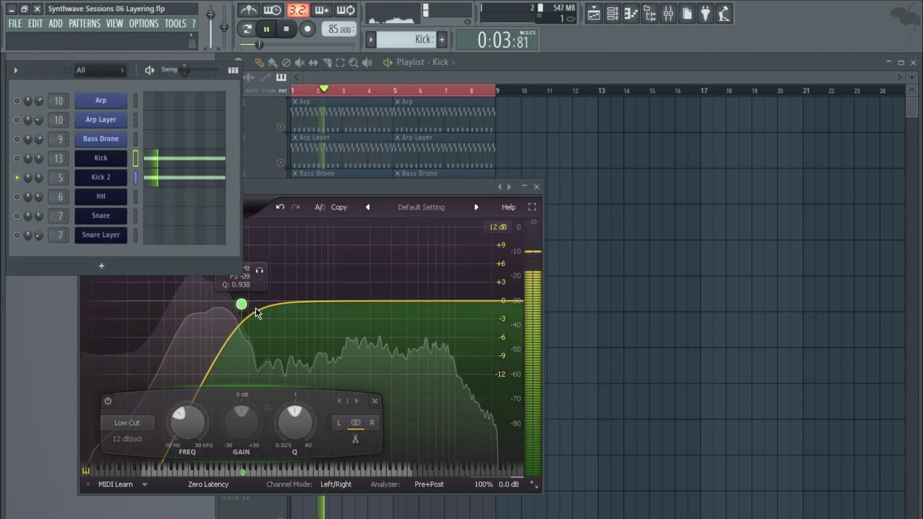
{"action": "scroll", "coordinate": [242, 304], "scroll_direction": "up", "scroll_amount": 2}
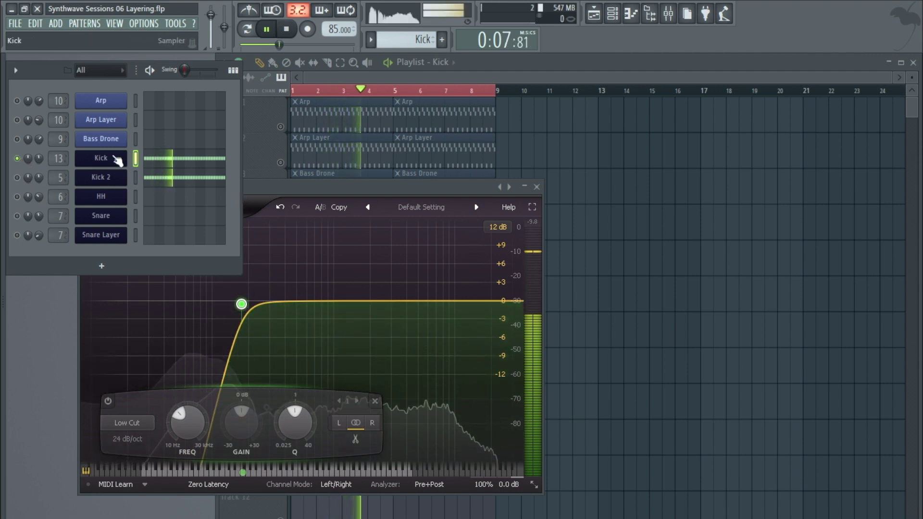
{"action": "left_click", "coordinate": [117, 159]}
{"action": "left_click", "coordinate": [421, 206]}
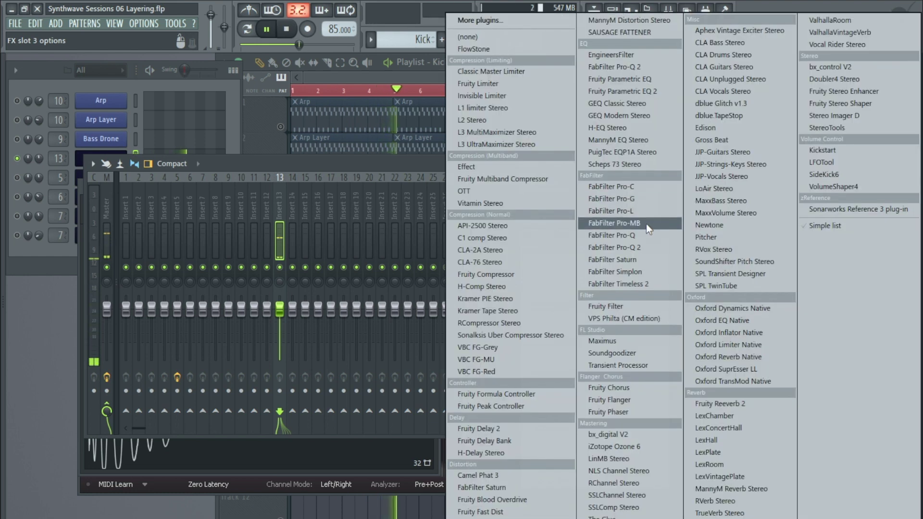
Step: Load Pro-Q 2 in Insert 13's third slot, try a high cut near 320 Hz, then delete it
{"action": "left_click", "coordinate": [645, 223]}
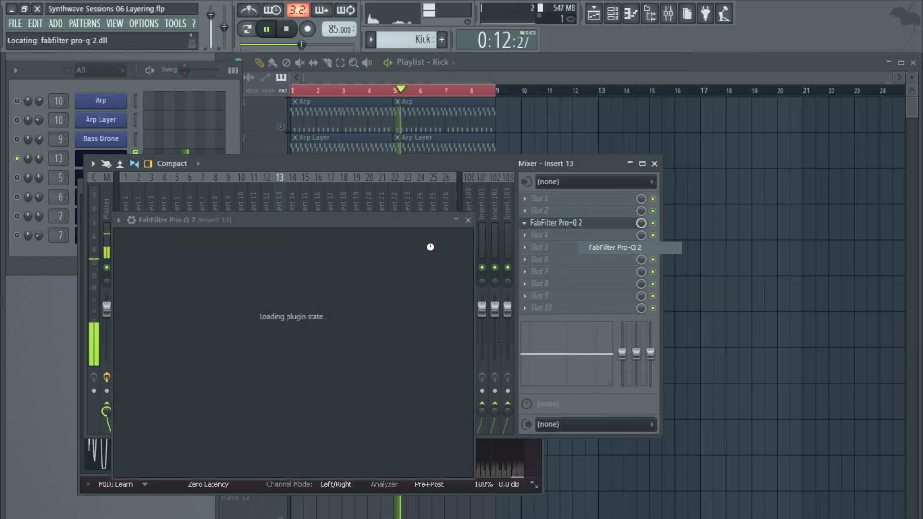
{"action": "left_click", "coordinate": [533, 334]}
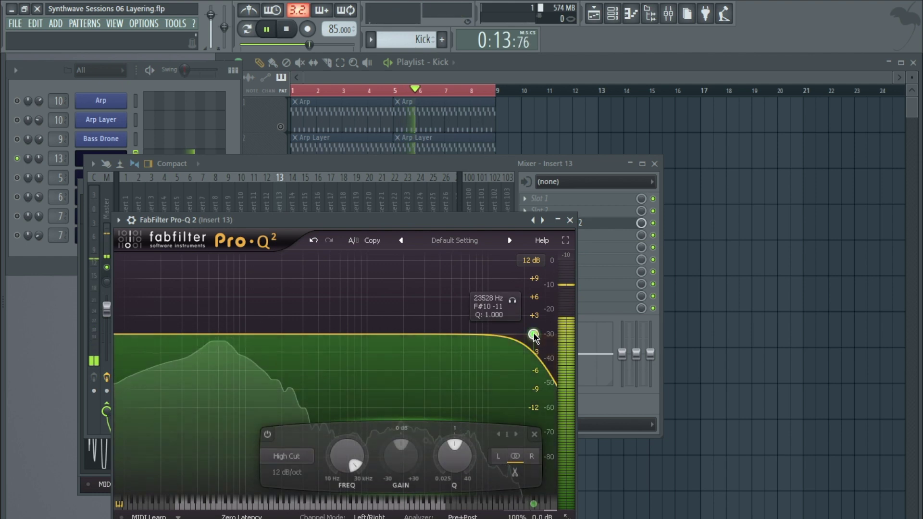
{"action": "left_click_drag", "start_coordinate": [533, 334], "coordinate": [329, 336]}
{"action": "scroll", "coordinate": [321, 335], "scroll_direction": "up", "scroll_amount": 1}
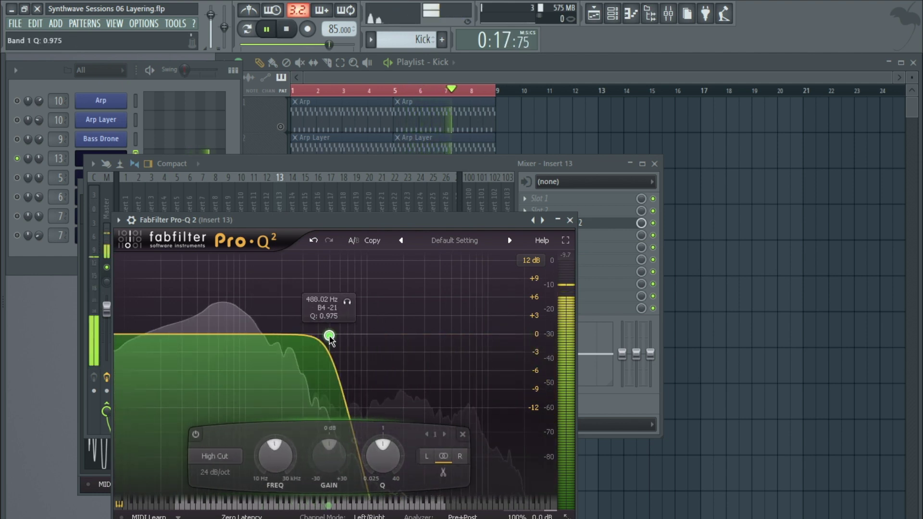
{"action": "left_click", "coordinate": [463, 434]}
{"action": "left_click", "coordinate": [655, 164]}
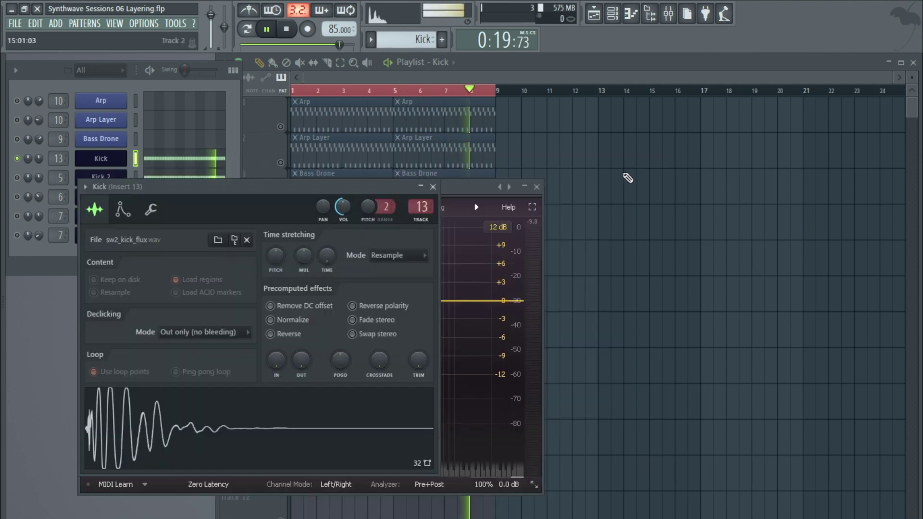
Step: Re-enable Kick 2 and close the Kick channel and Pro-Q 2 windows
{"action": "left_click", "coordinate": [529, 175]}
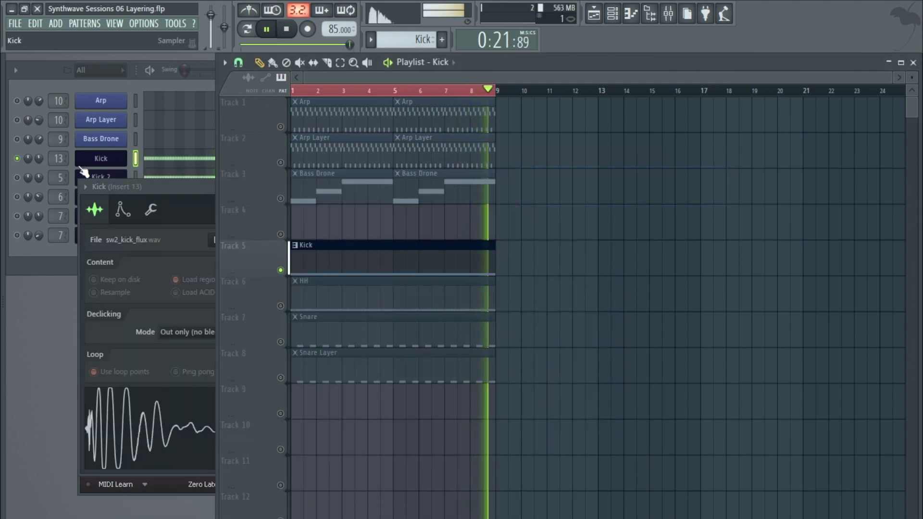
{"action": "left_click", "coordinate": [17, 178]}
{"action": "left_click", "coordinate": [160, 304]}
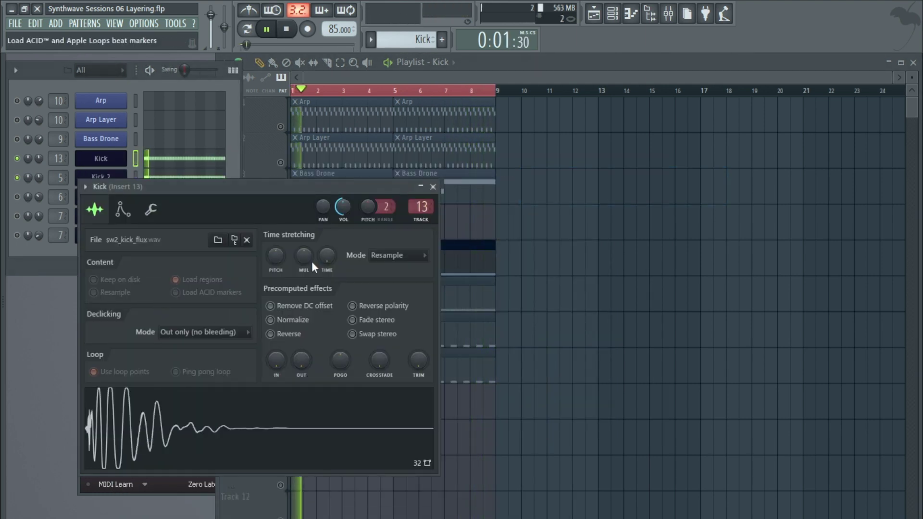
{"action": "left_click", "coordinate": [433, 187]}
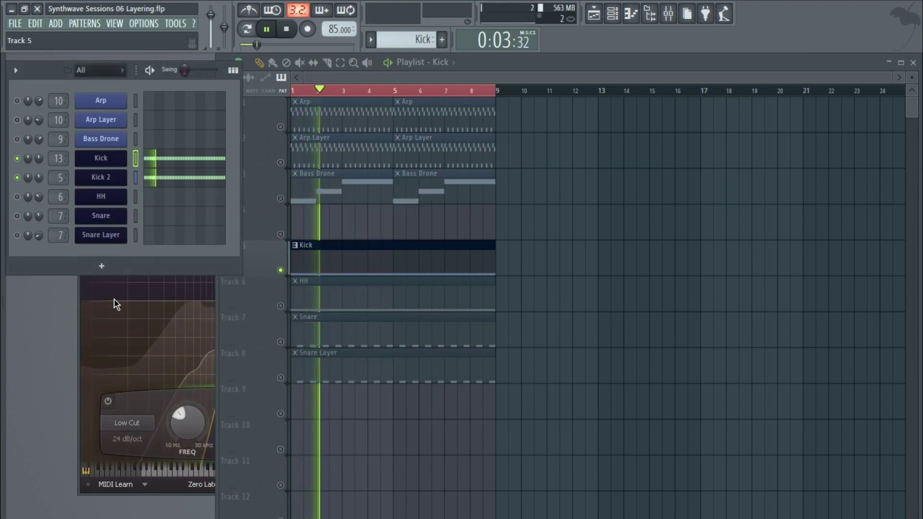
{"action": "left_click", "coordinate": [78, 282]}
{"action": "left_click", "coordinate": [536, 187]}
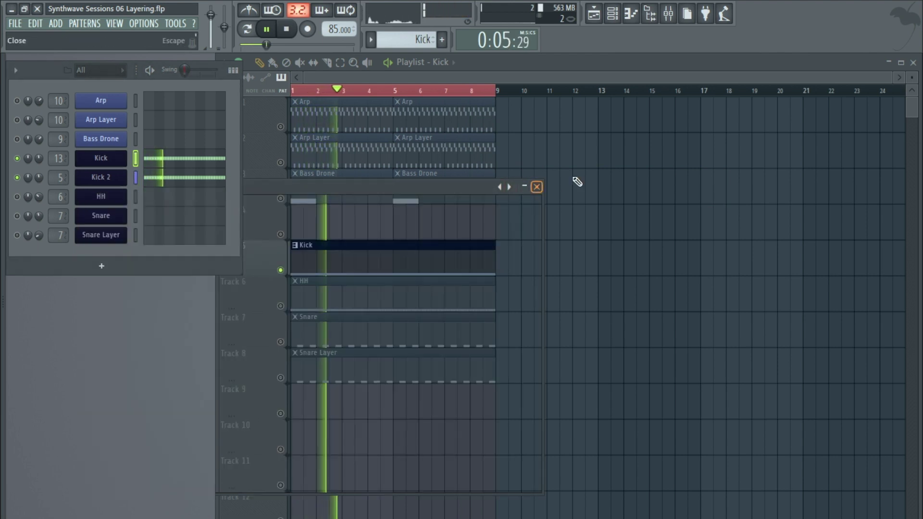
Step: Play the song arrangement from bar 1 and stop it
{"action": "key", "text": "space"}
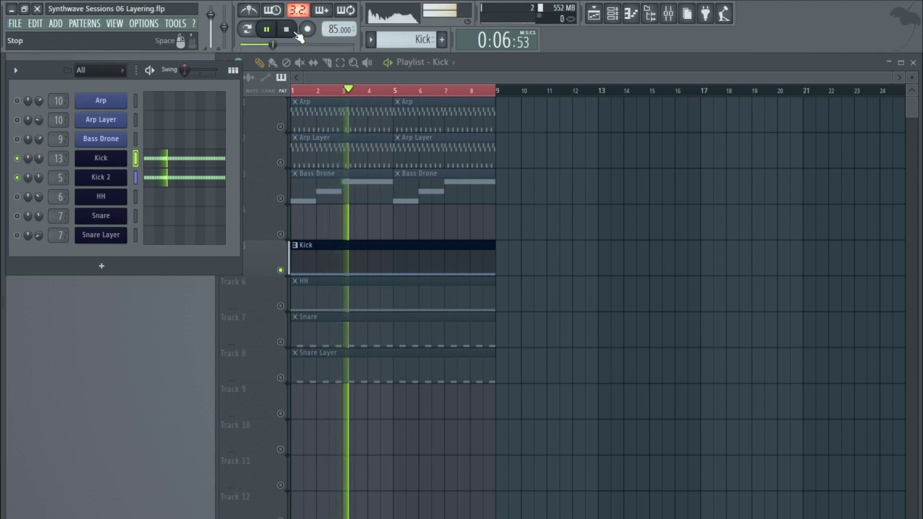
{"action": "key", "text": "space"}
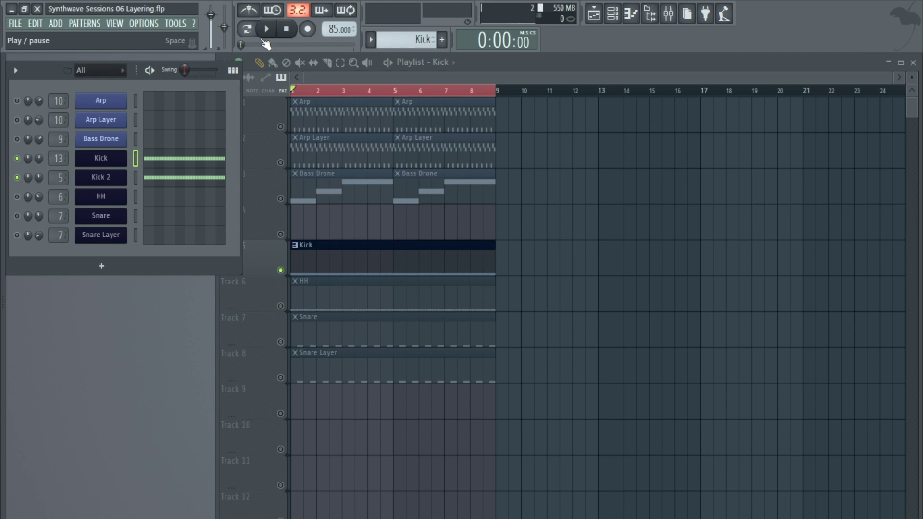
{"action": "left_click", "coordinate": [266, 29]}
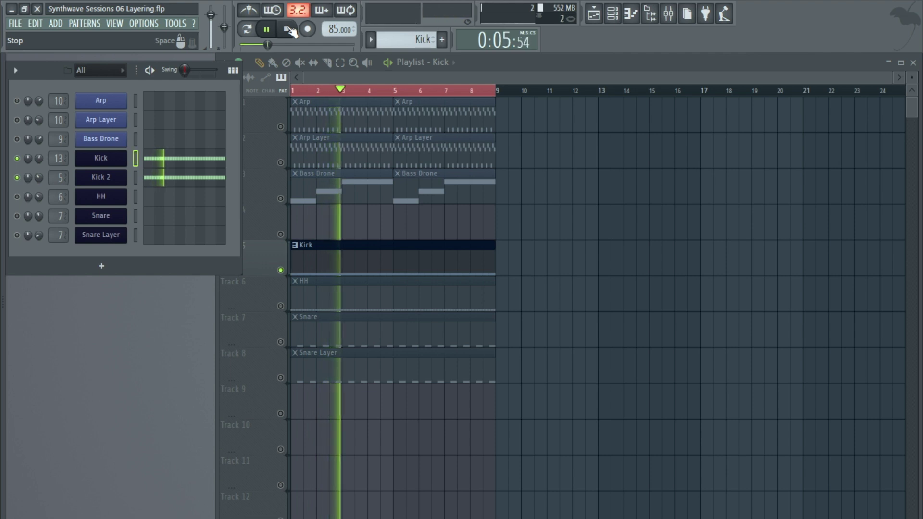
{"action": "left_click", "coordinate": [287, 30]}
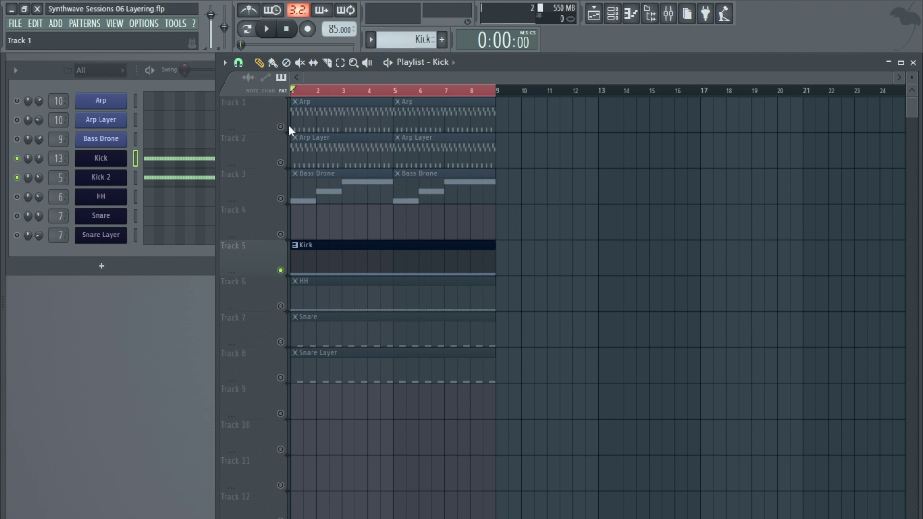
Step: Select the Arp pattern, solo the Arp channel and audition it
{"action": "left_click", "coordinate": [326, 116]}
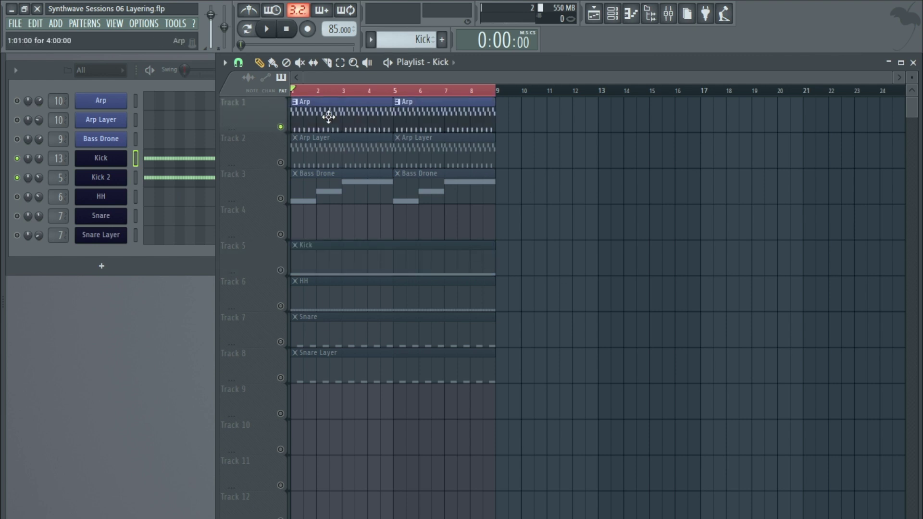
{"action": "left_click", "coordinate": [267, 37]}
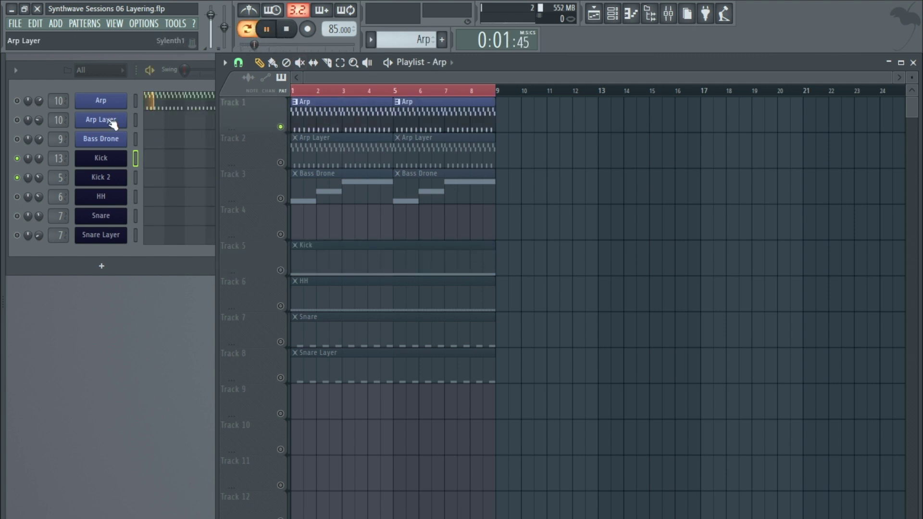
{"action": "right_click", "coordinate": [17, 101]}
{"action": "left_click", "coordinate": [122, 98]}
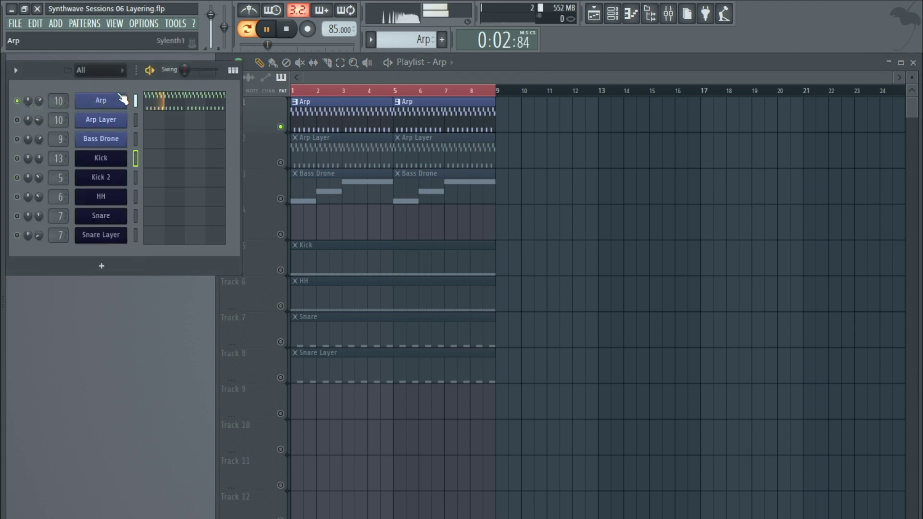
{"action": "left_click", "coordinate": [122, 99]}
{"action": "left_click", "coordinate": [820, 91]}
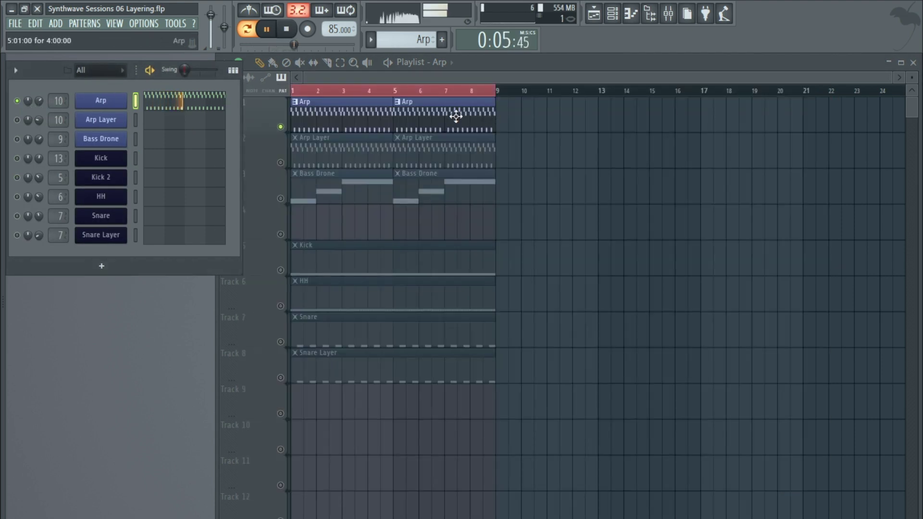
{"action": "key", "text": "space"}
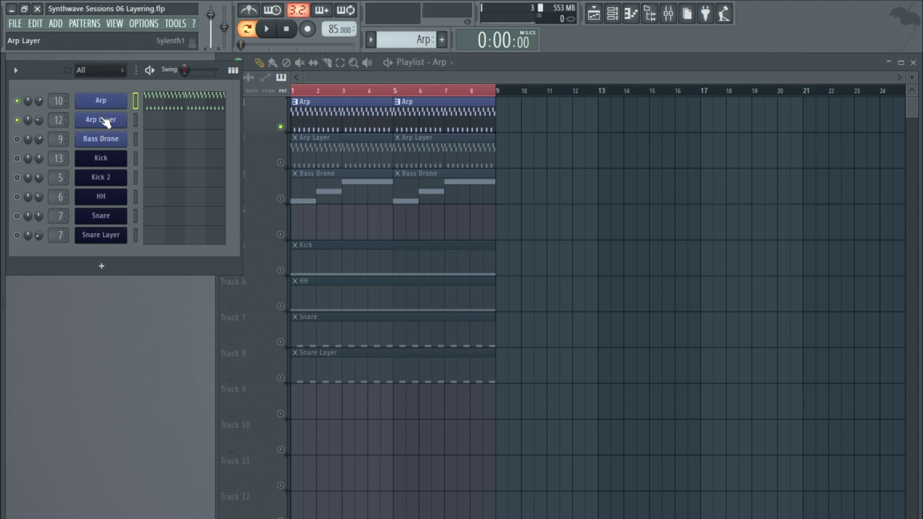
Step: Select the Arp Layer pattern on track 2 and route Arp Layer to mixer Insert 12
{"action": "left_click", "coordinate": [104, 122]}
{"action": "left_click", "coordinate": [389, 122]}
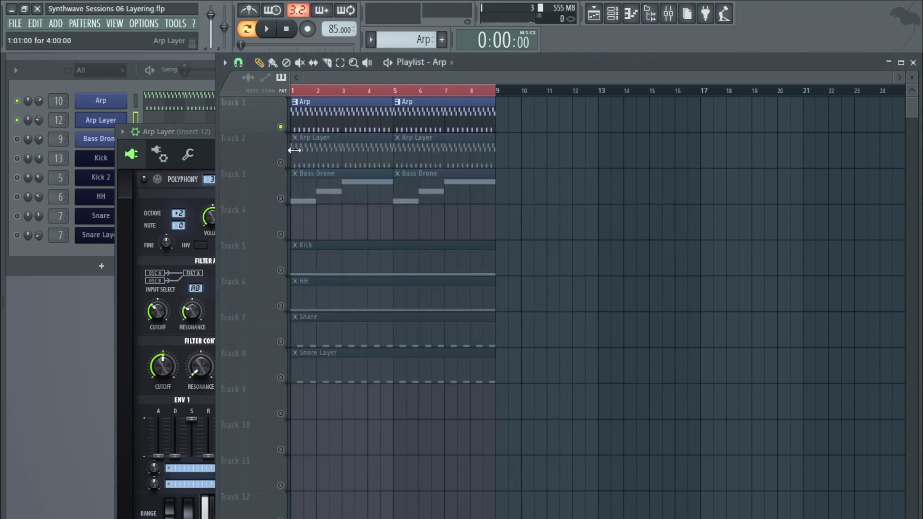
{"action": "left_click_drag", "start_coordinate": [298, 144], "coordinate": [399, 144]}
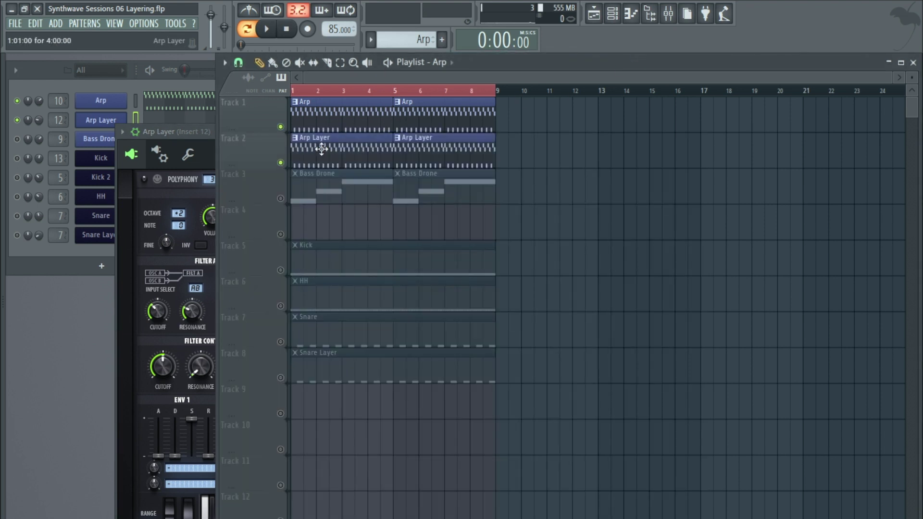
{"action": "double_click", "coordinate": [59, 120]}
Step: Load FabFilter Pro-Q 2 on Insert 12 and add a low cut at about 1.35 kHz
{"action": "left_click", "coordinate": [526, 199]}
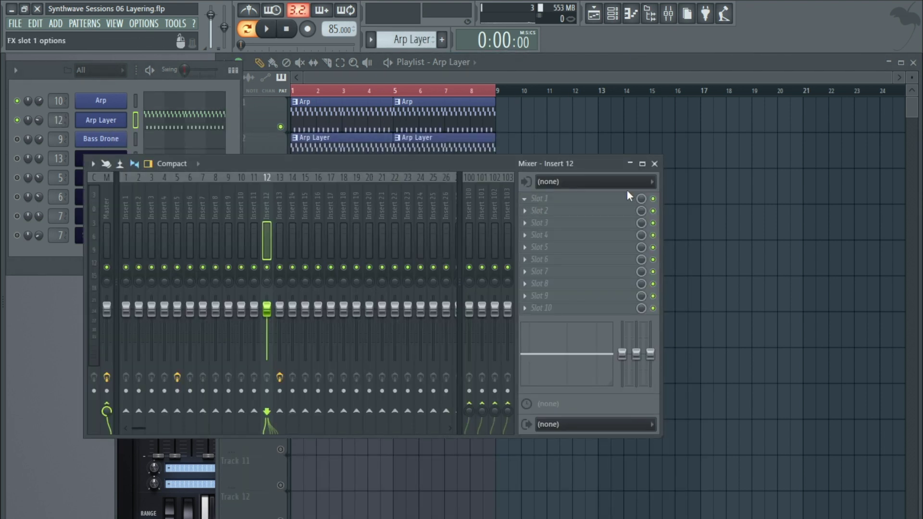
{"action": "left_click", "coordinate": [643, 246]}
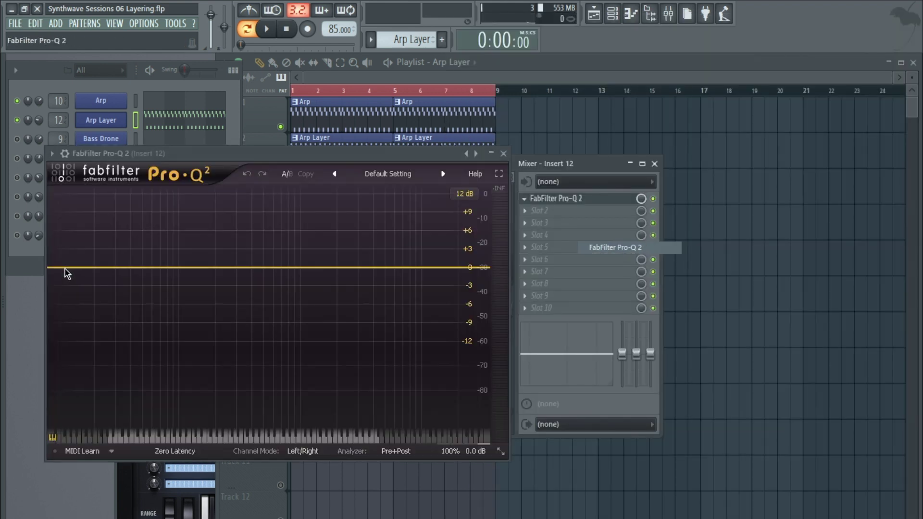
{"action": "left_click", "coordinate": [66, 267]}
{"action": "left_click_drag", "start_coordinate": [82, 270], "coordinate": [320, 270]}
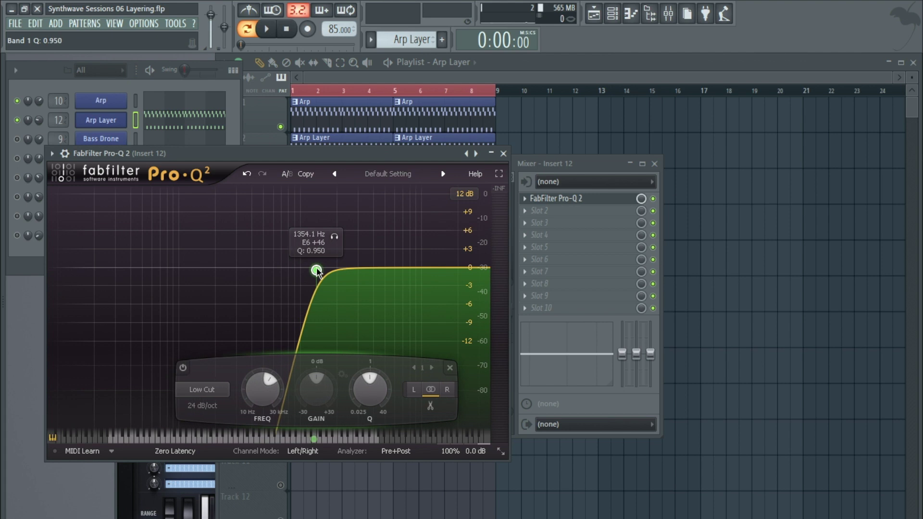
Step: While playing, fine-tune the low cut to about 1456 Hz and add a bell boost near 6.6 kHz
{"action": "left_click", "coordinate": [284, 88]}
{"action": "key", "text": "space"}
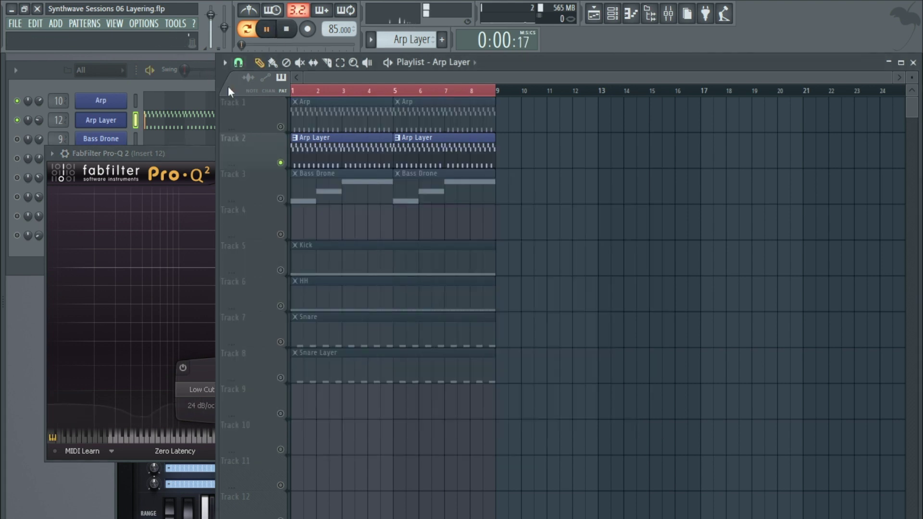
{"action": "left_click", "coordinate": [201, 154]}
{"action": "mouse_move", "coordinate": [315, 272]}
{"action": "left_mouse_down"}
{"action": "mouse_move", "coordinate": [189, 279]}
{"action": "mouse_move", "coordinate": [336, 270]}
{"action": "mouse_move", "coordinate": [319, 268]}
{"action": "left_mouse_up"}
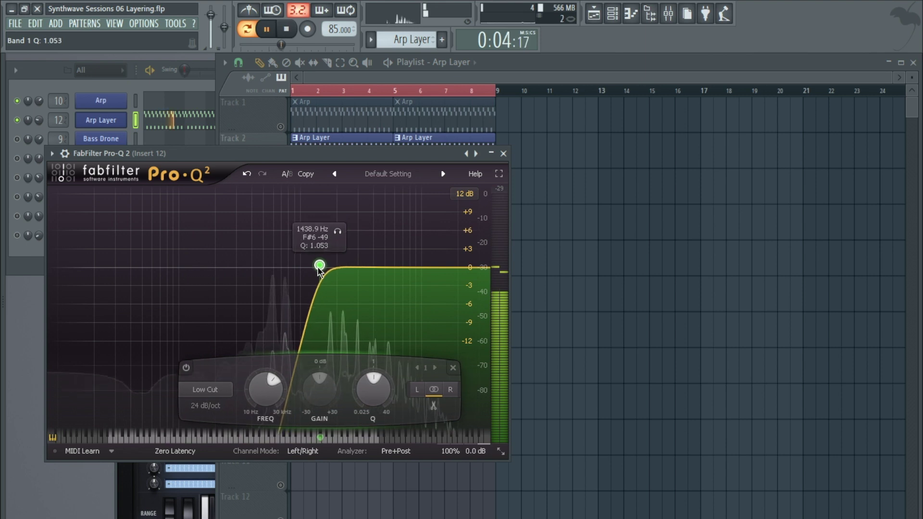
{"action": "left_click_drag", "start_coordinate": [423, 267], "coordinate": [400, 202]}
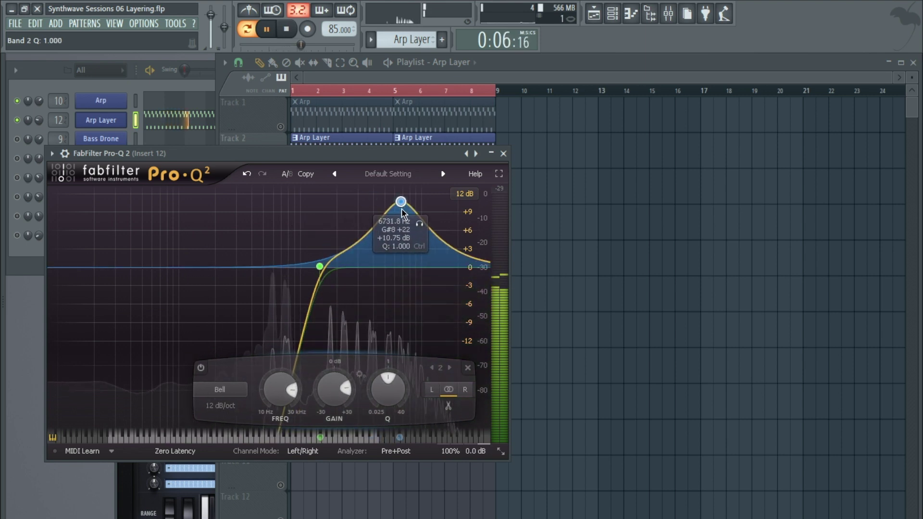
Step: Close the EQ, unmute track 1, play the whole song, then close the mixer
{"action": "left_click", "coordinate": [503, 153]}
{"action": "left_click", "coordinate": [281, 126]}
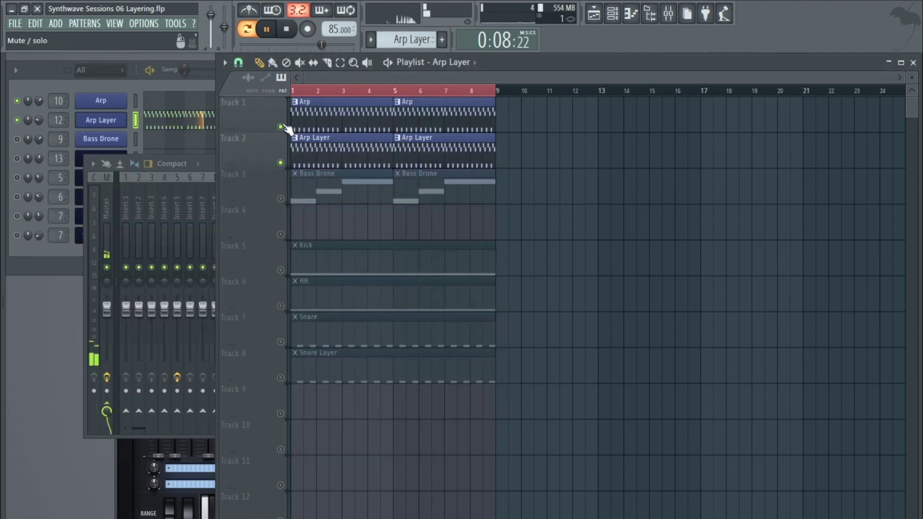
{"action": "left_click_drag", "start_coordinate": [206, 158], "coordinate": [212, 152]}
{"action": "left_click", "coordinate": [255, 29]}
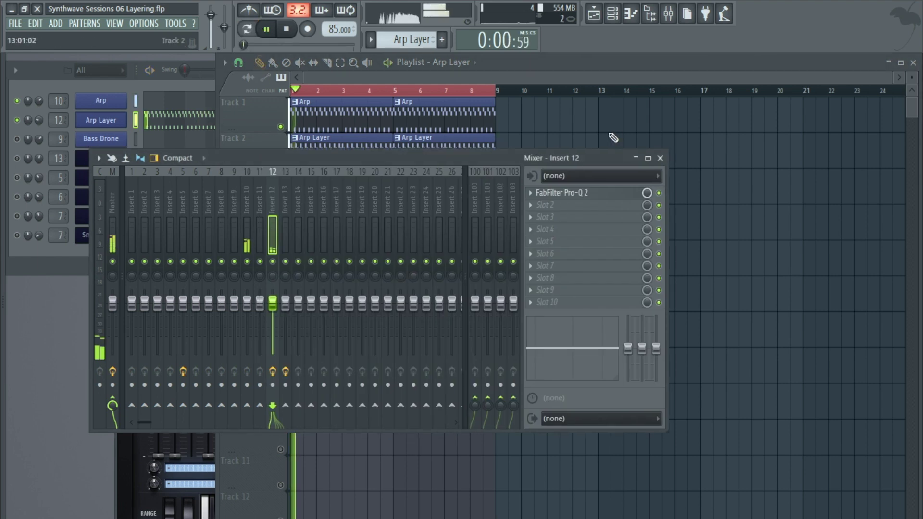
{"action": "left_click", "coordinate": [660, 158]}
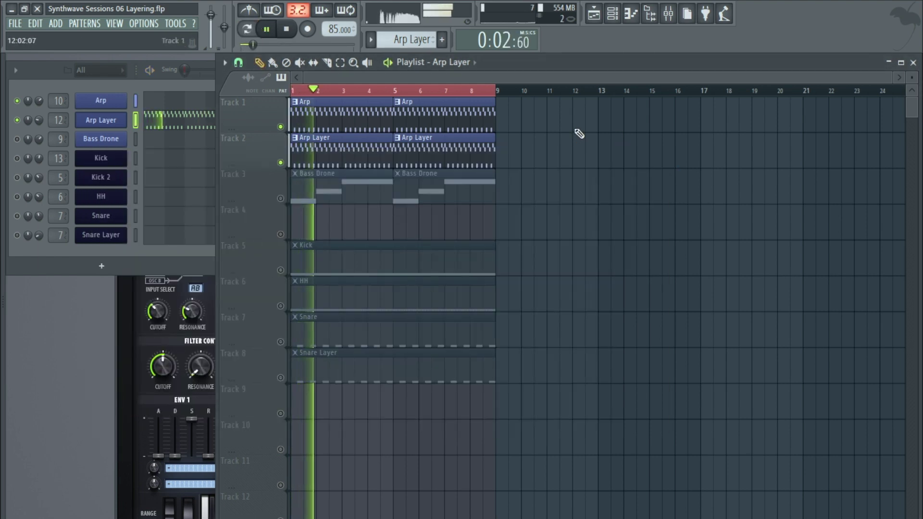
{"action": "key", "text": "space"}
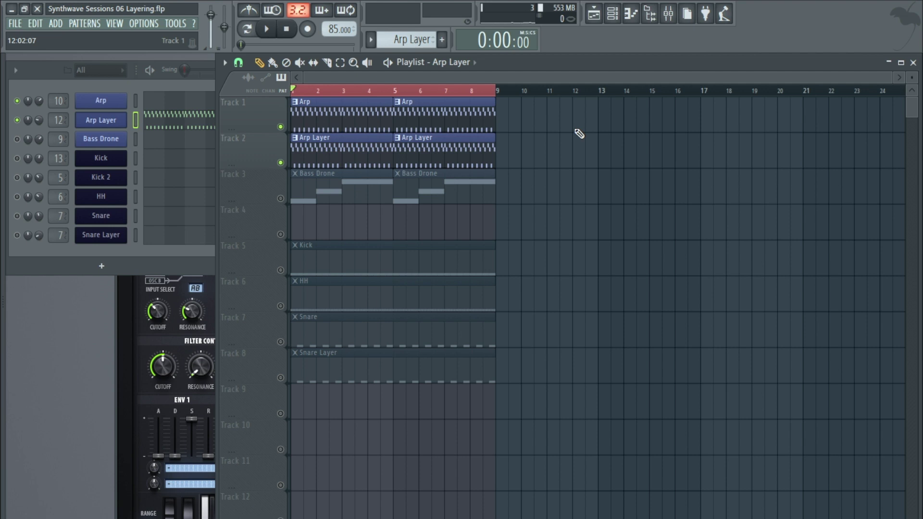
Step: From the mixer, open Insert 12's Pro-Q 2 and lower the low cut to about 26 Hz
{"action": "left_click", "coordinate": [115, 23]}
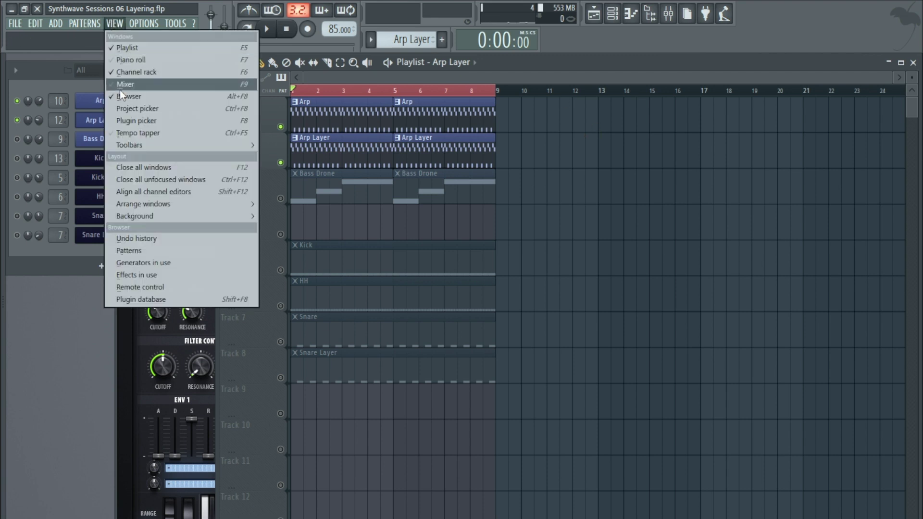
{"action": "left_click", "coordinate": [120, 89]}
{"action": "left_click", "coordinate": [567, 193]}
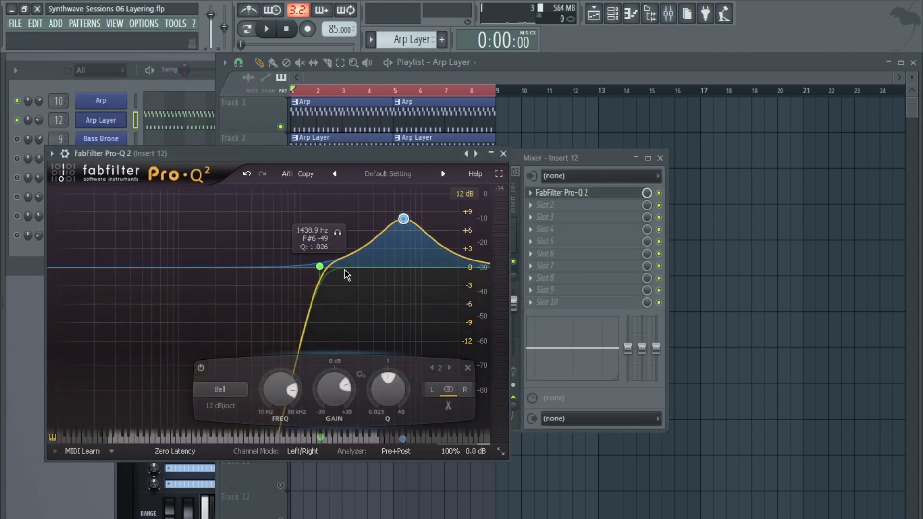
{"action": "left_click_drag", "start_coordinate": [314, 272], "coordinate": [108, 270]}
Step: Add and shape EQ bands: a boost near 383 Hz, band 2 at 9.1 kHz +30 dB, band 3 at 145 Hz
{"action": "left_click", "coordinate": [240, 269]}
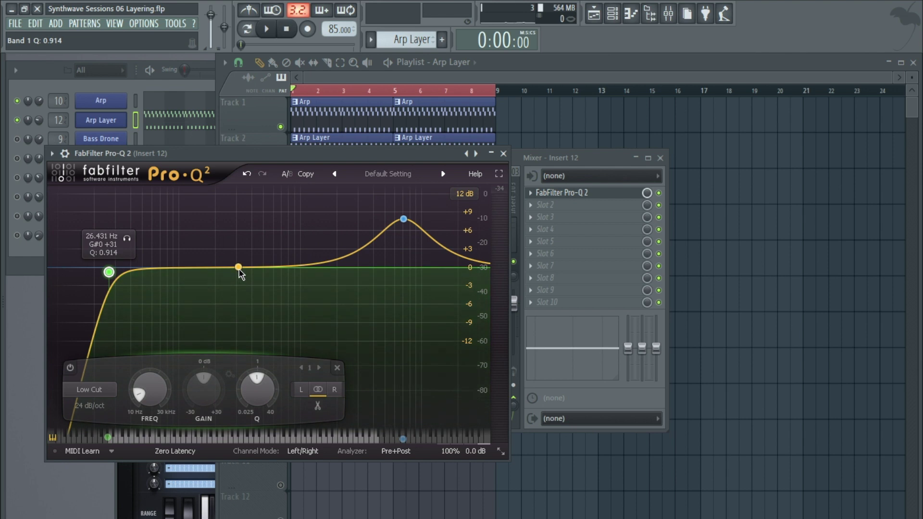
{"action": "left_click_drag", "start_coordinate": [240, 269], "coordinate": [263, 240]}
{"action": "left_click_drag", "start_coordinate": [403, 248], "coordinate": [416, 196]}
{"action": "left_click_drag", "start_coordinate": [250, 231], "coordinate": [283, 333]}
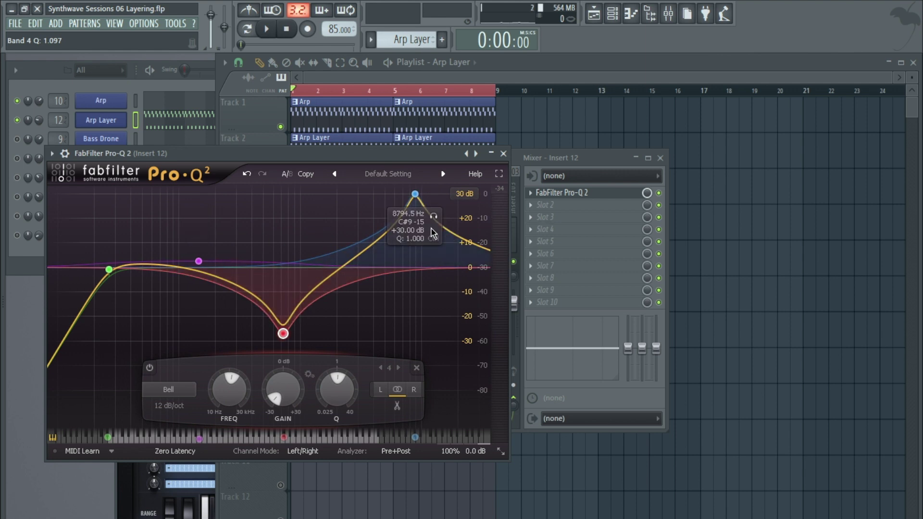
Step: Delete the +30 dB treble boost band, close the EQ and mixer, and check the Sylenth1 settings
{"action": "right_click", "coordinate": [415, 195]}
{"action": "left_click", "coordinate": [443, 279]}
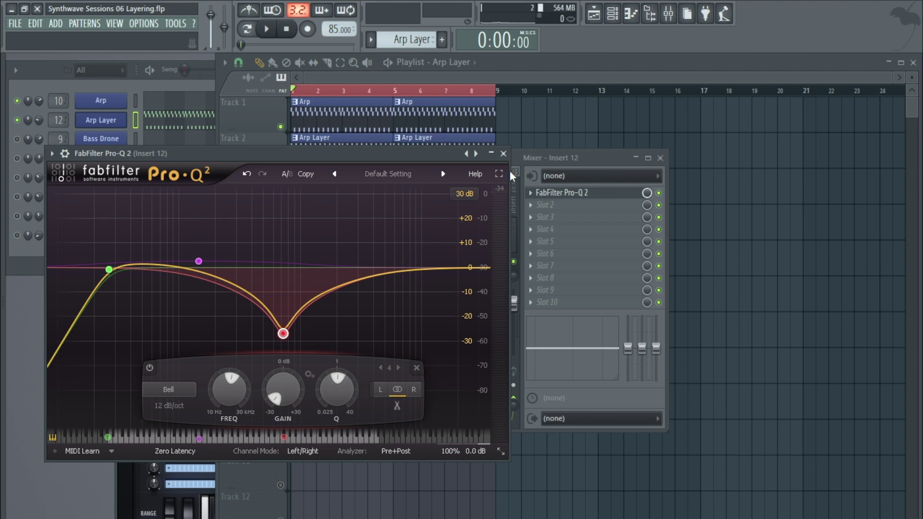
{"action": "left_click", "coordinate": [503, 153]}
{"action": "left_click", "coordinate": [660, 158]}
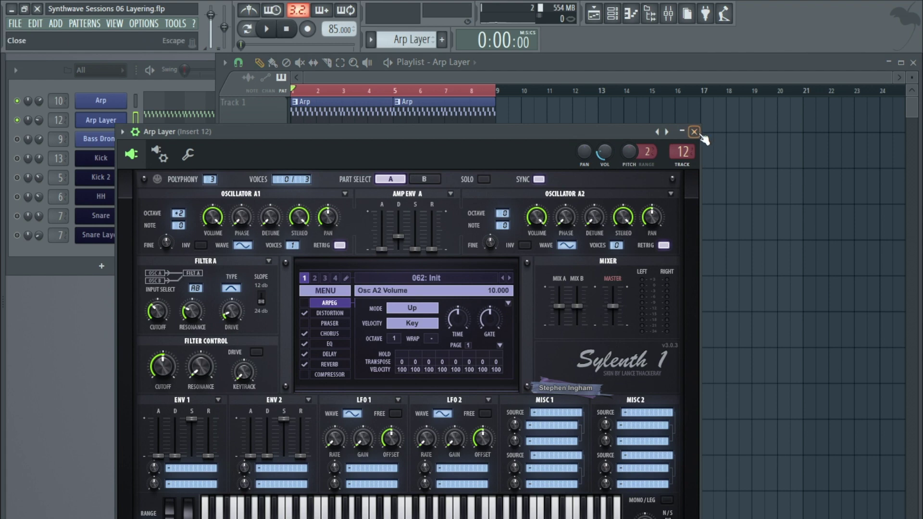
{"action": "left_click", "coordinate": [700, 136]}
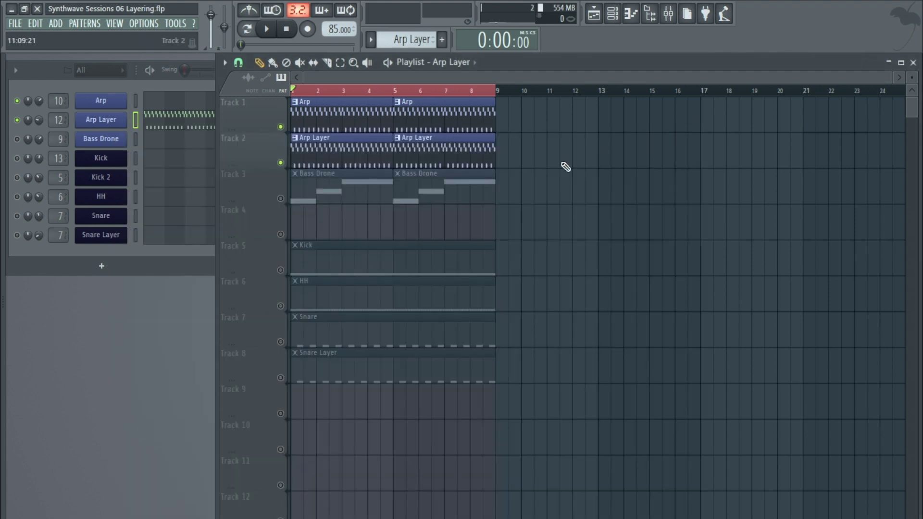